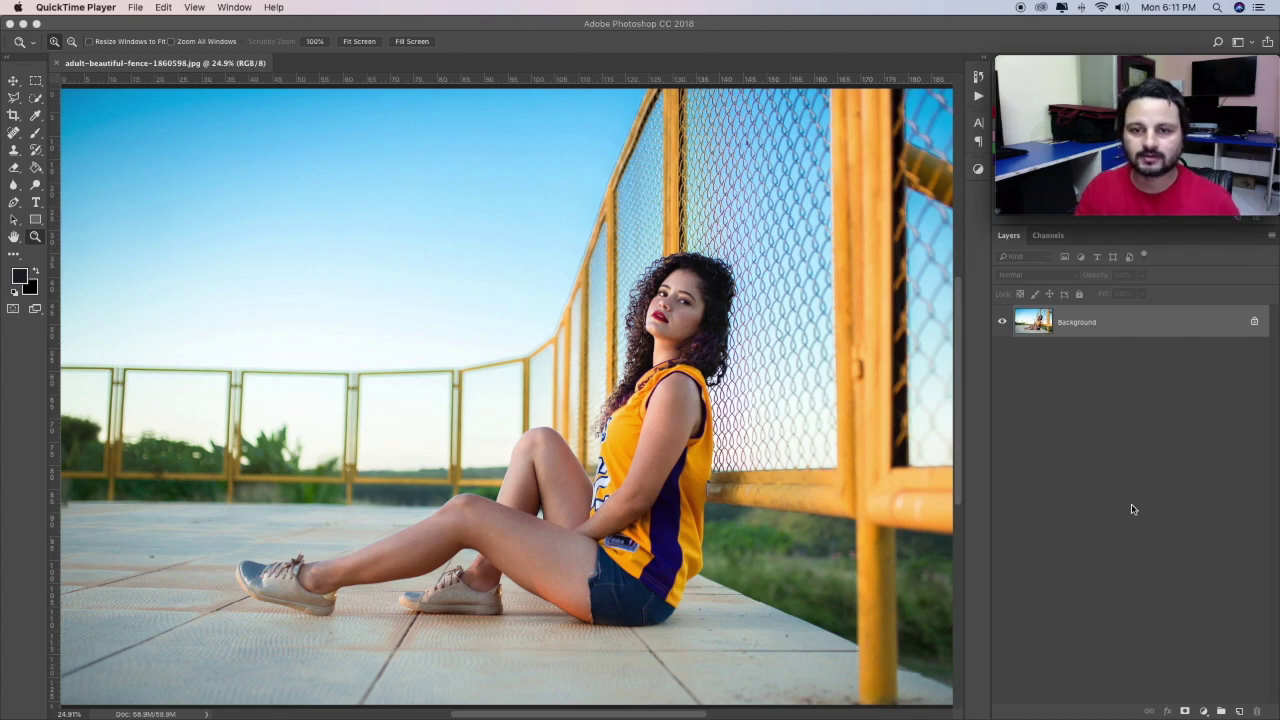
Switch to Chrome and scroll the Pexels page to show the yellow-fence portrait and its download link
left_click(176, 699)
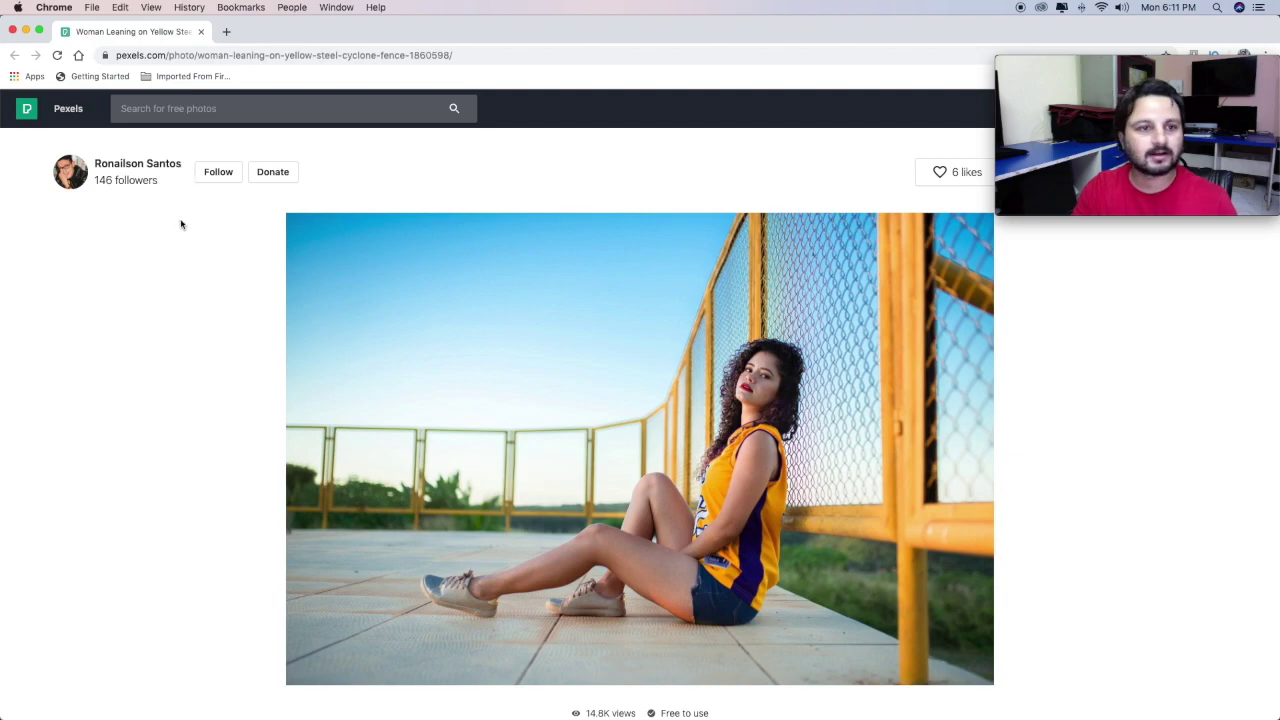
scroll(643, 430, "down", 1)
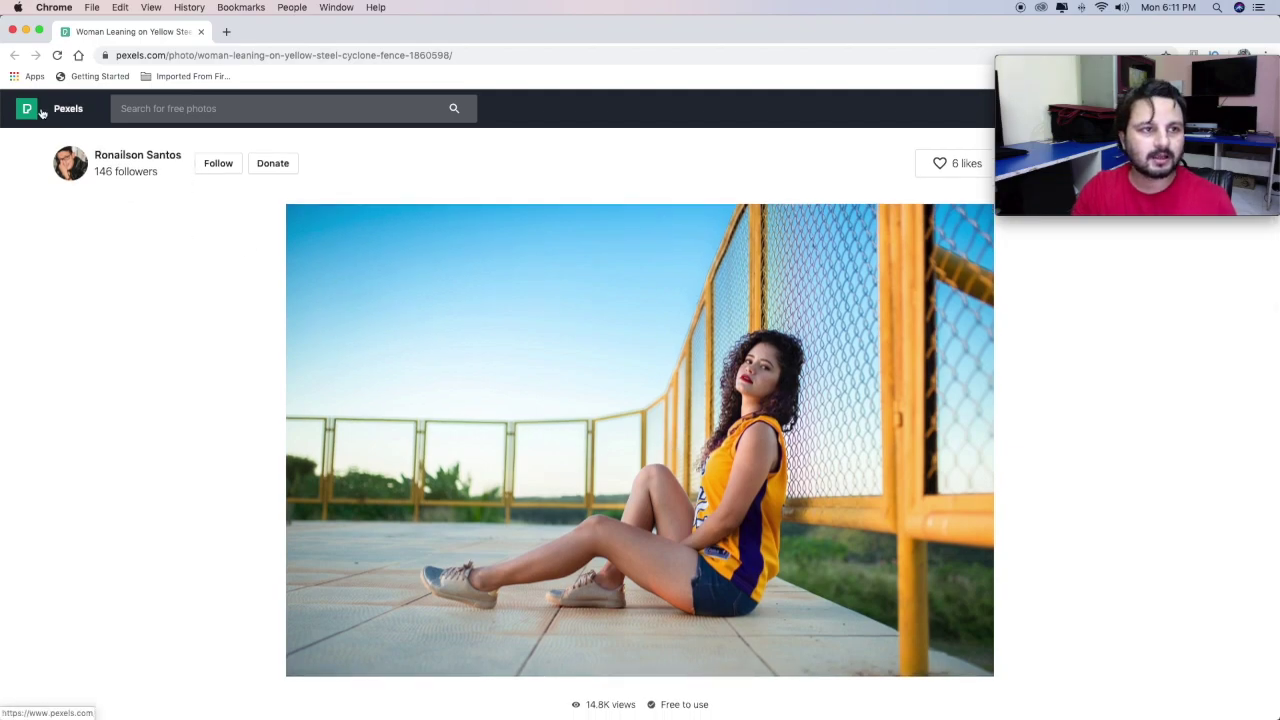
scroll(557, 357, "down", 2)
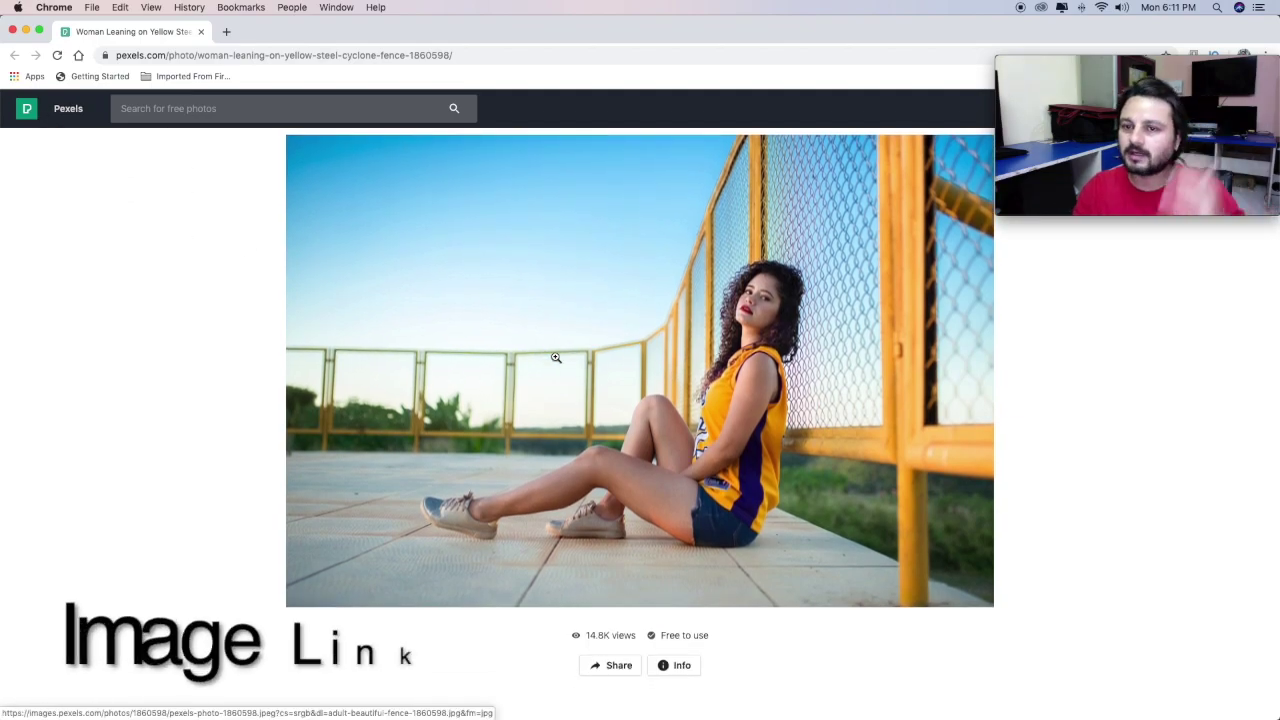
scroll(557, 357, "up", 2)
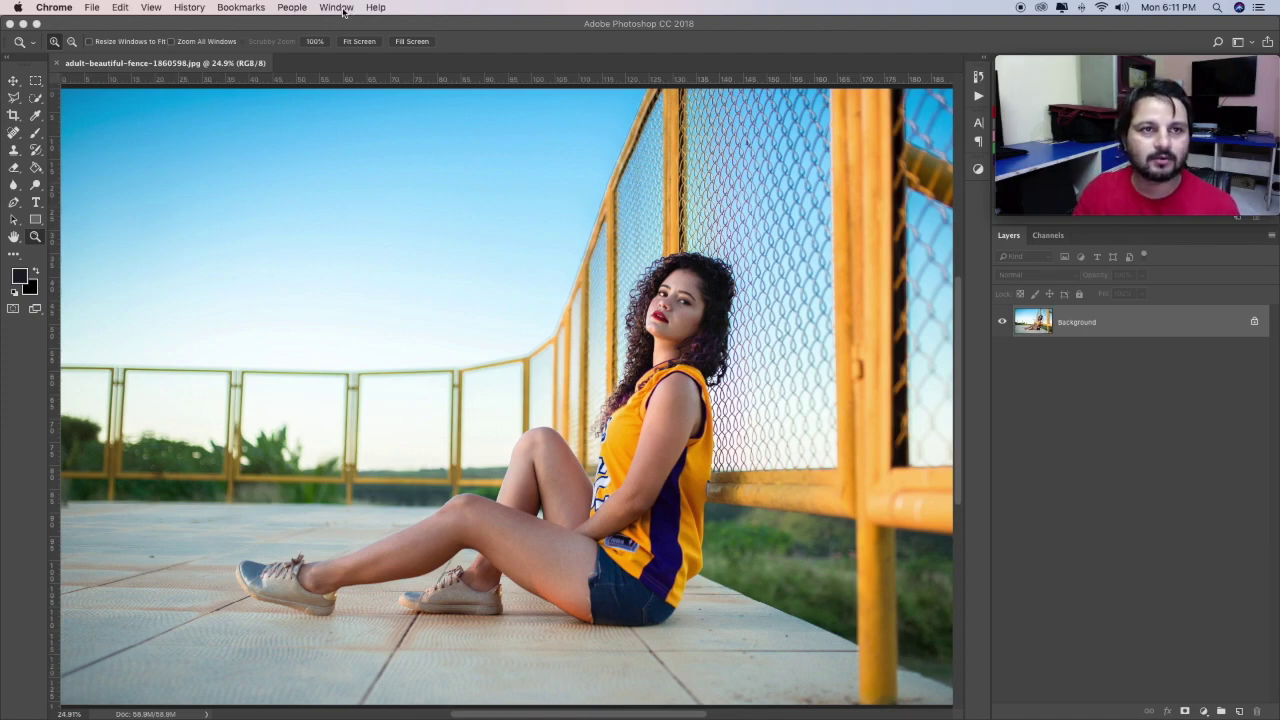
Return to Photoshop and show the Actions panel from the Window menu
left_click(344, 10)
left_click(350, 132)
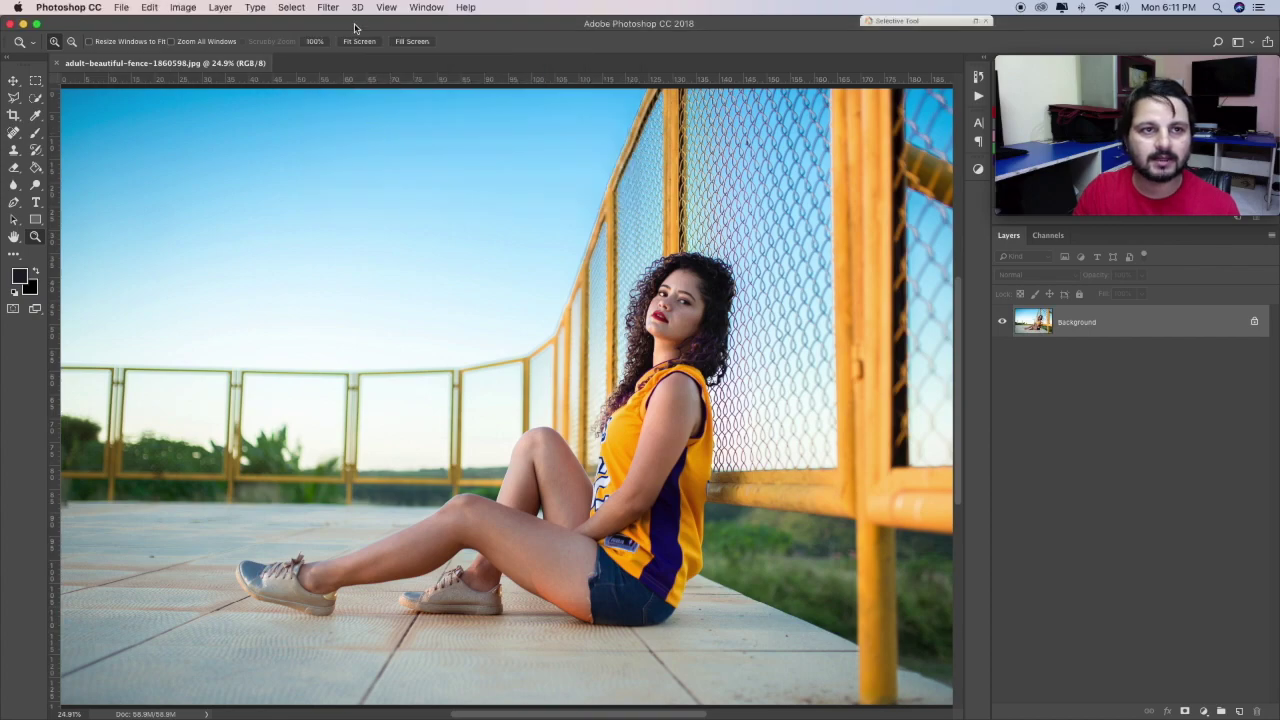
left_click(425, 8)
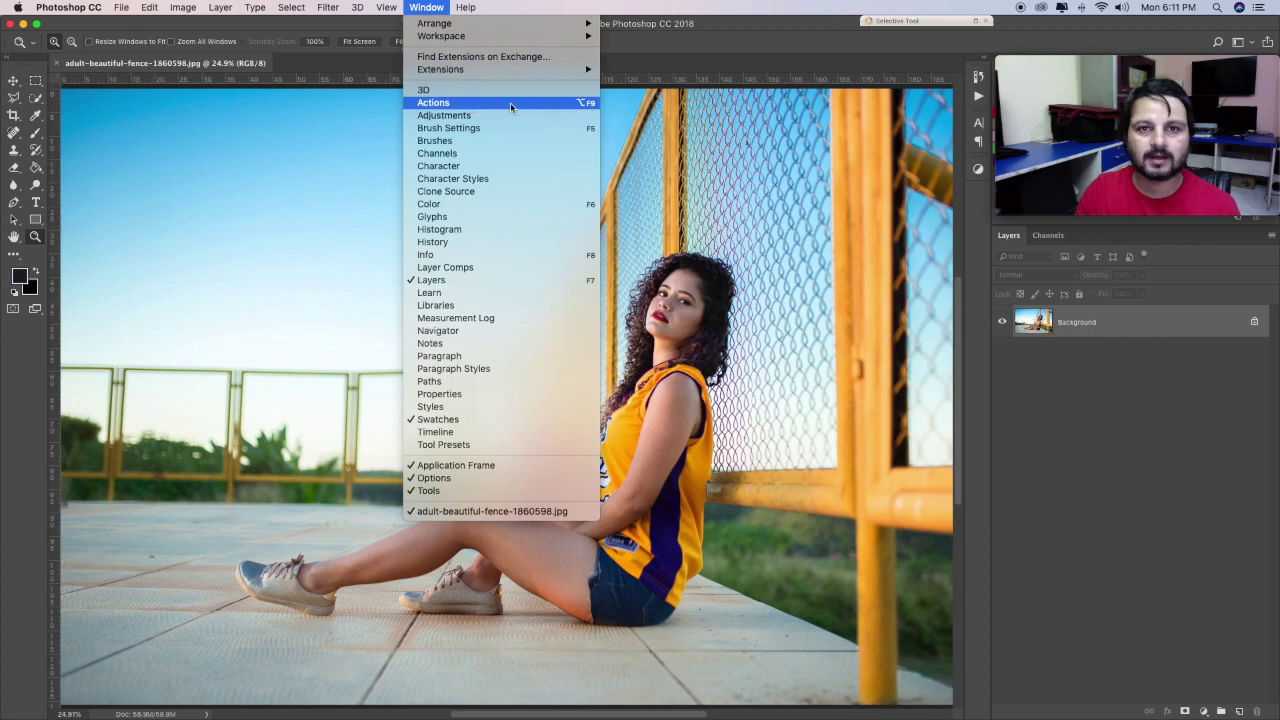
left_click(511, 104)
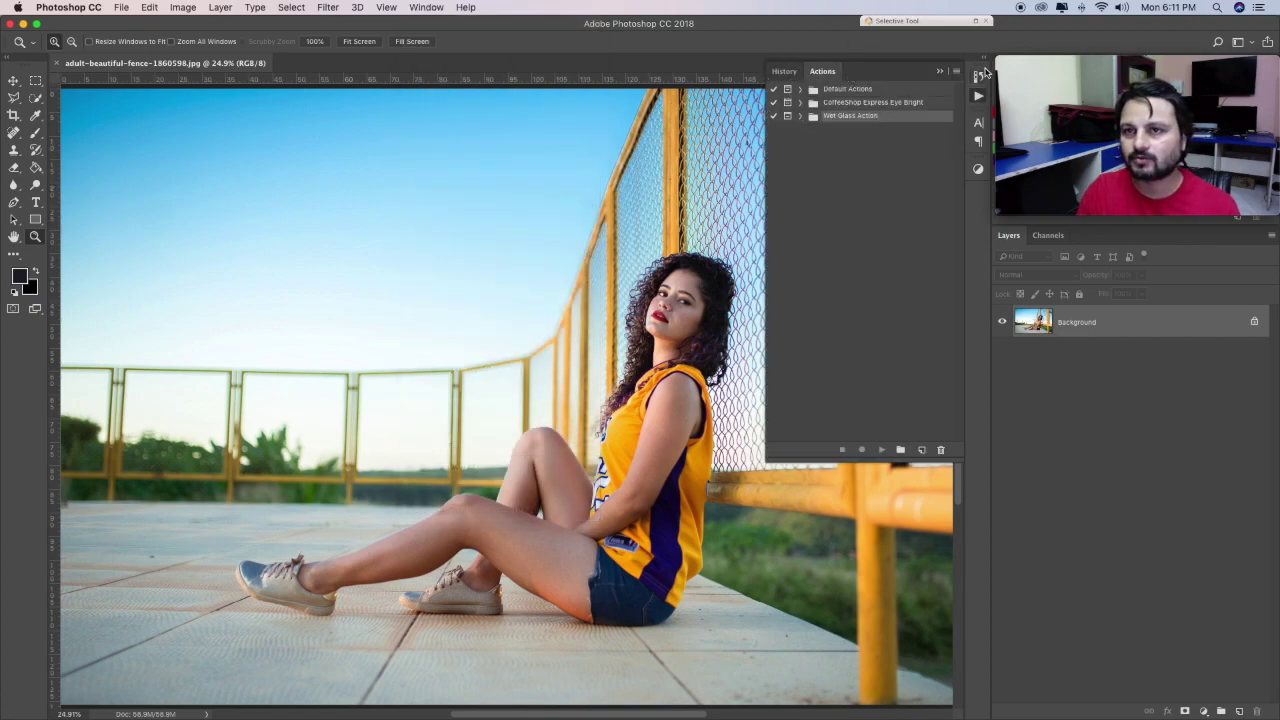
Collapse and reopen the Actions panel, then bring up its options menu
left_click(979, 96)
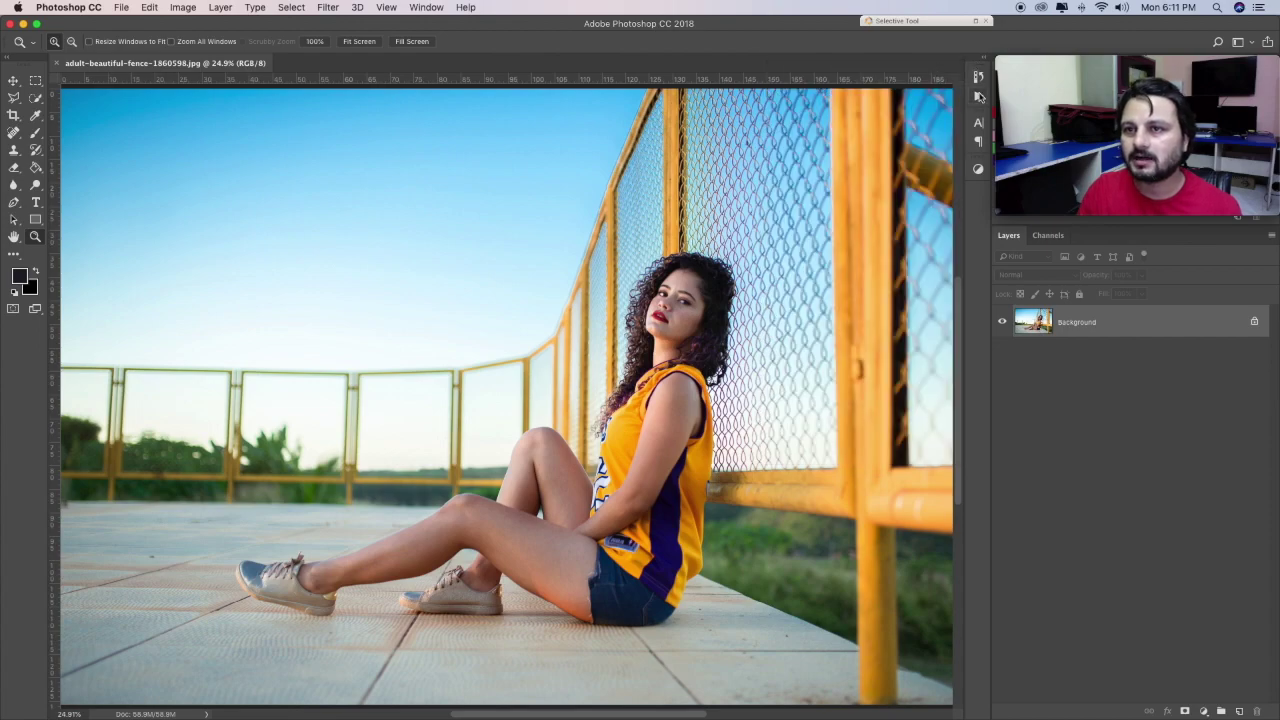
left_click(978, 97)
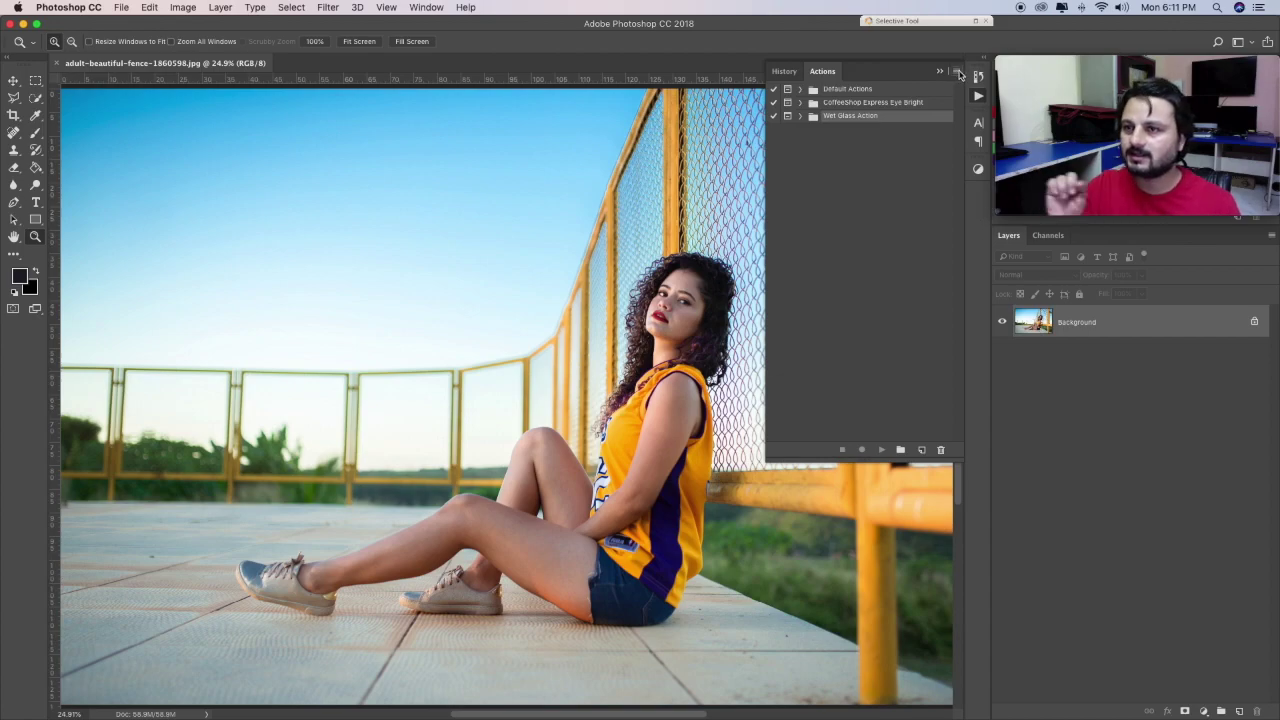
left_click(956, 72)
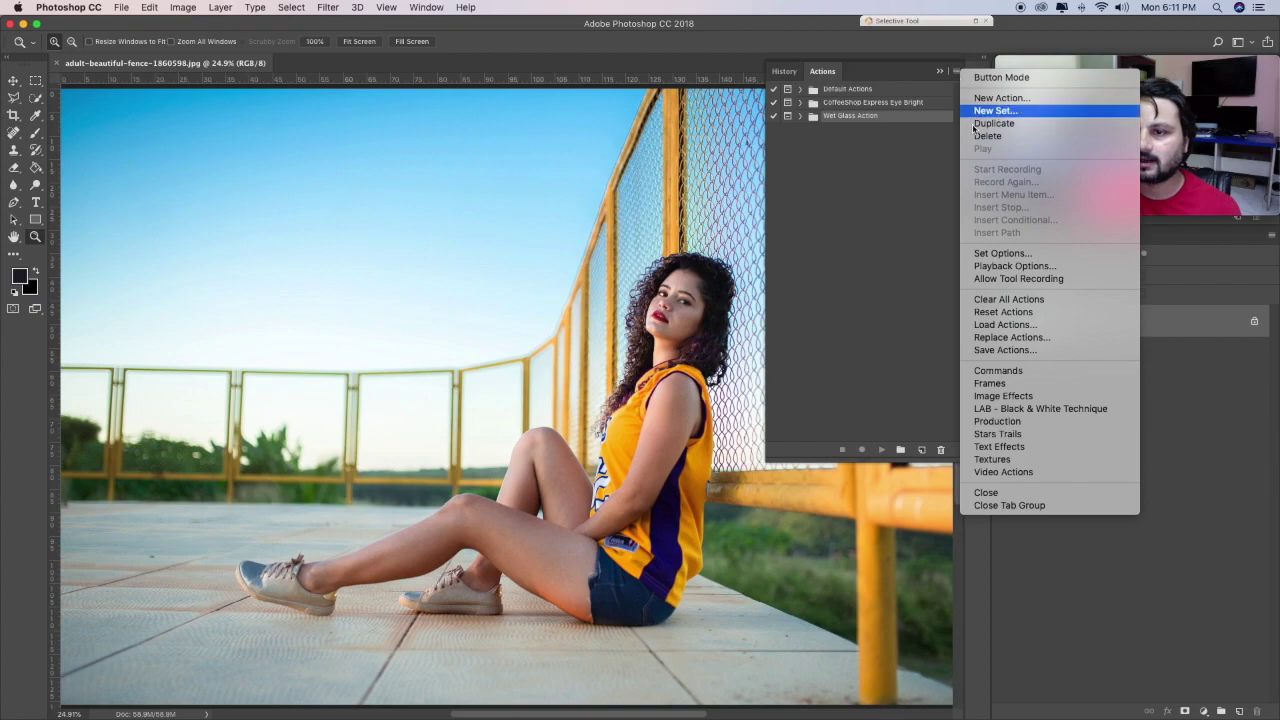
Load the three Orange and Teal Pro .atn files from Desktop > Action > Cinematic color action
left_click(1077, 326)
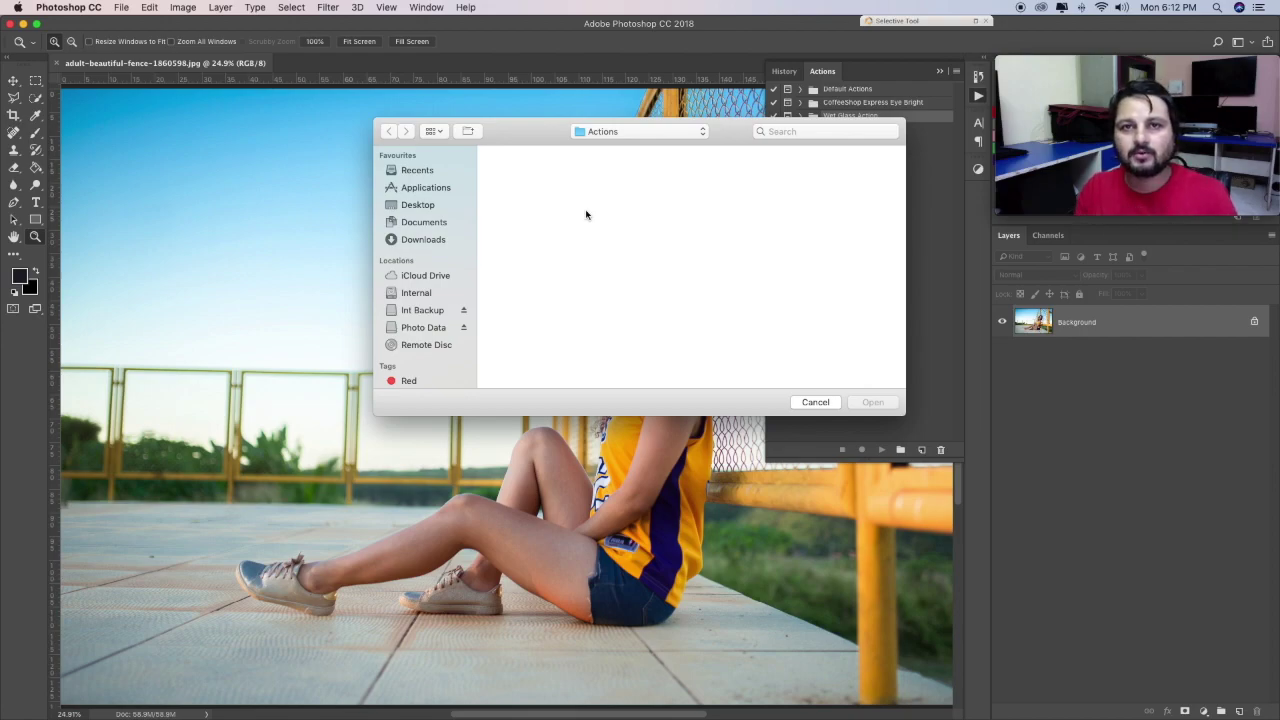
left_click(432, 209)
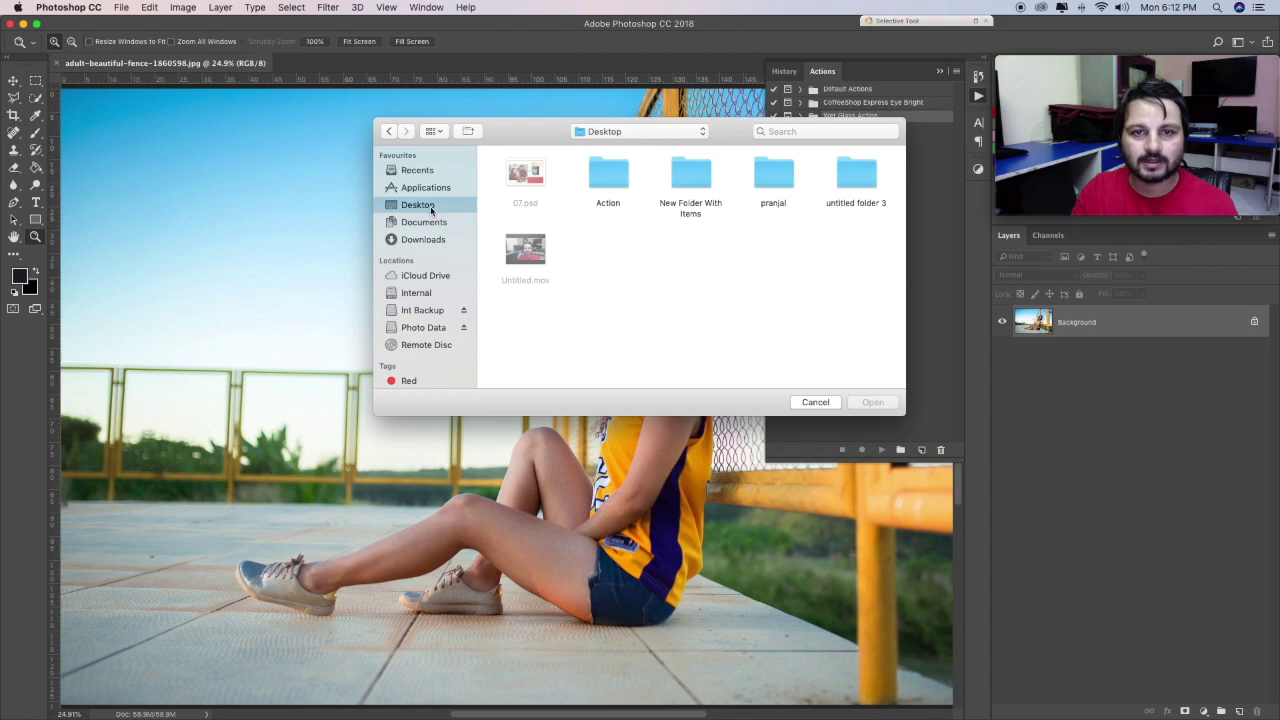
double_click(609, 175)
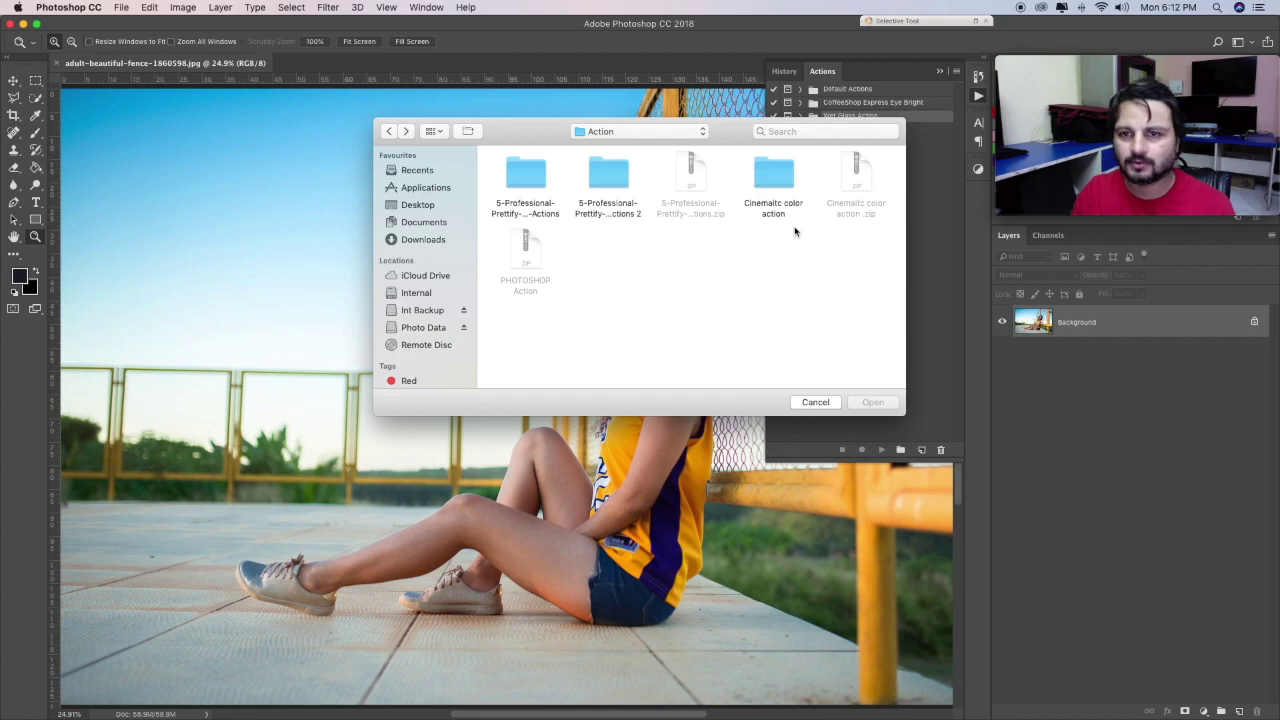
double_click(771, 177)
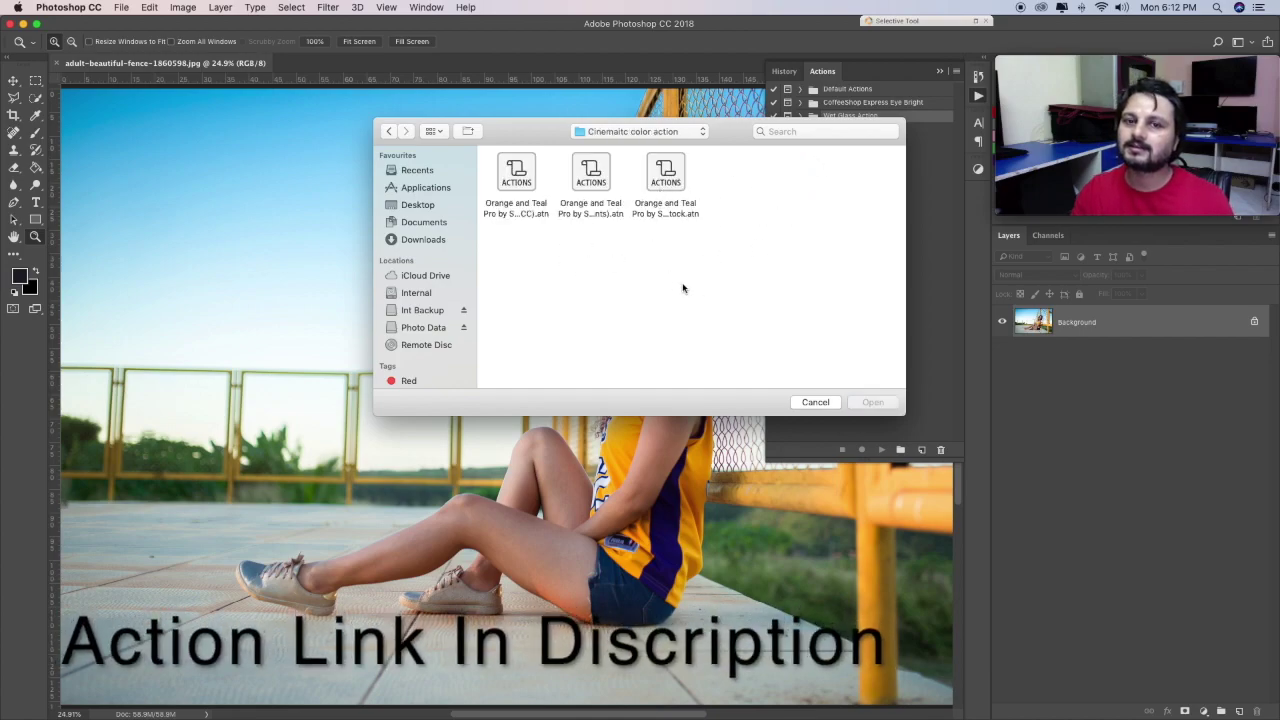
left_click_drag(649, 238, 504, 192)
left_click(772, 254)
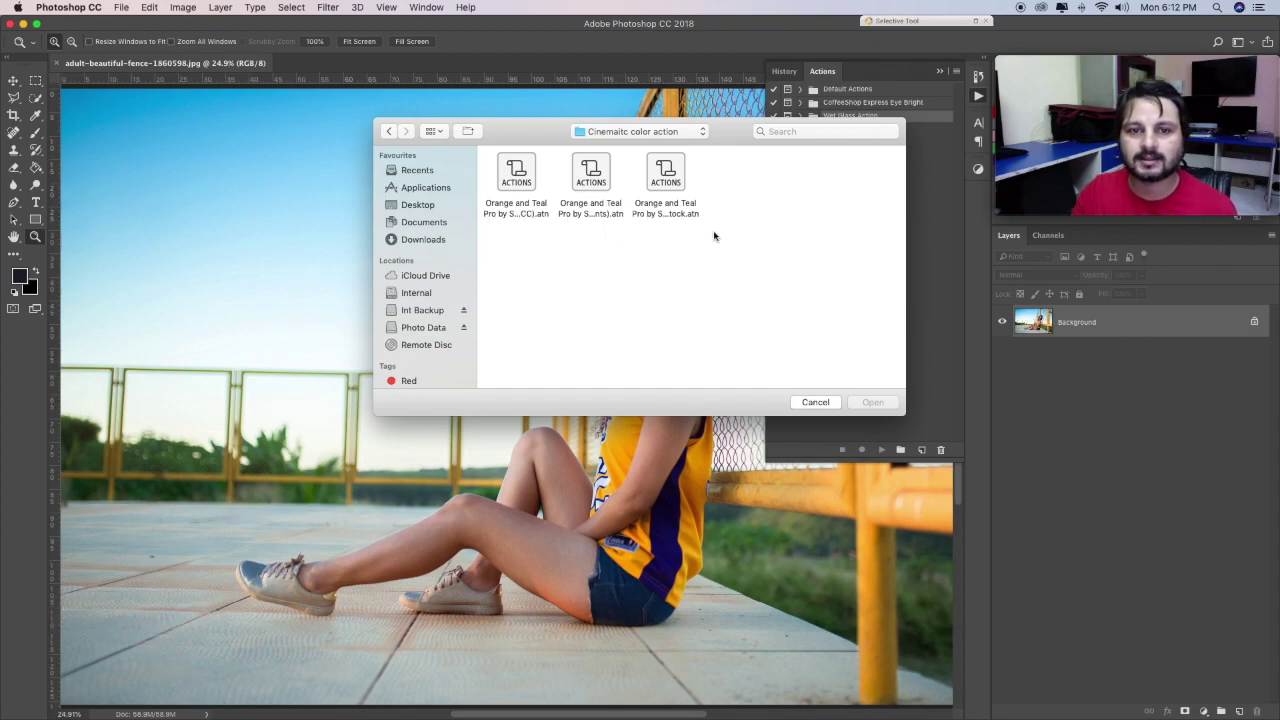
left_click_drag(738, 252, 495, 148)
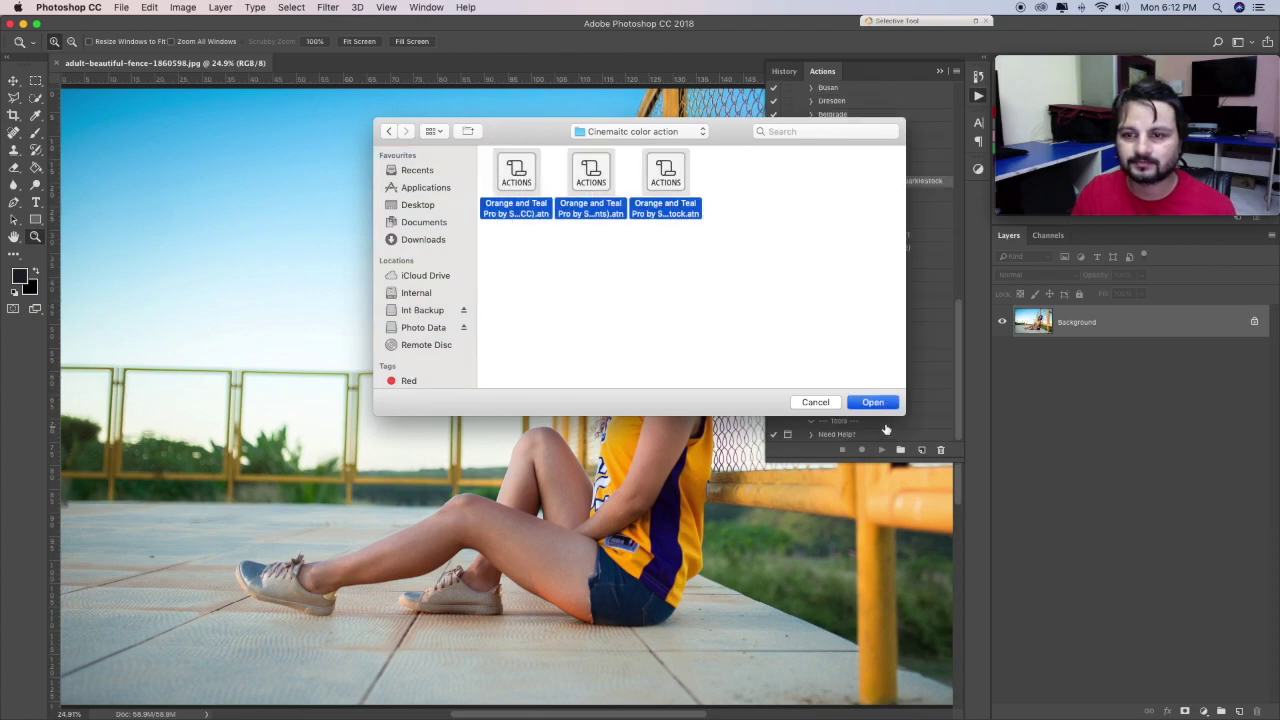
left_click(873, 402)
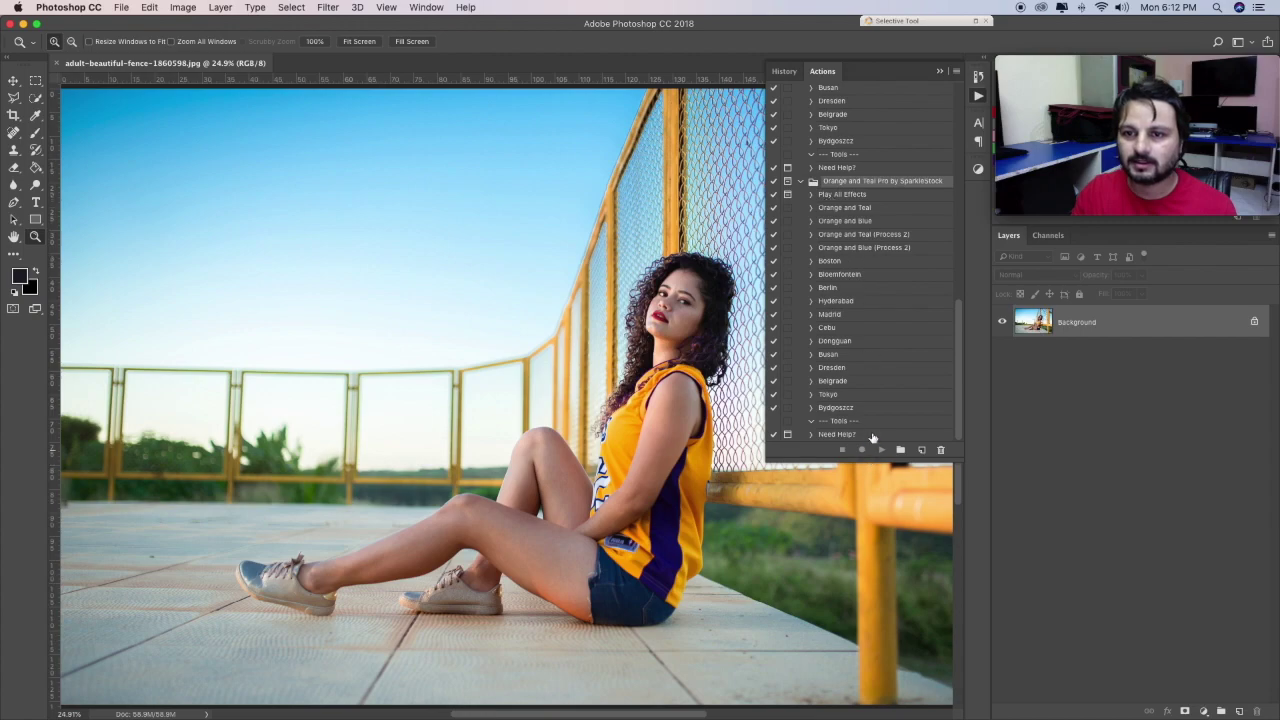
Collapse all three Orange and Teal Pro sets, then expand the SparkleStock set to list looks like Boston and Tokyo
scroll(869, 372, "up", 10)
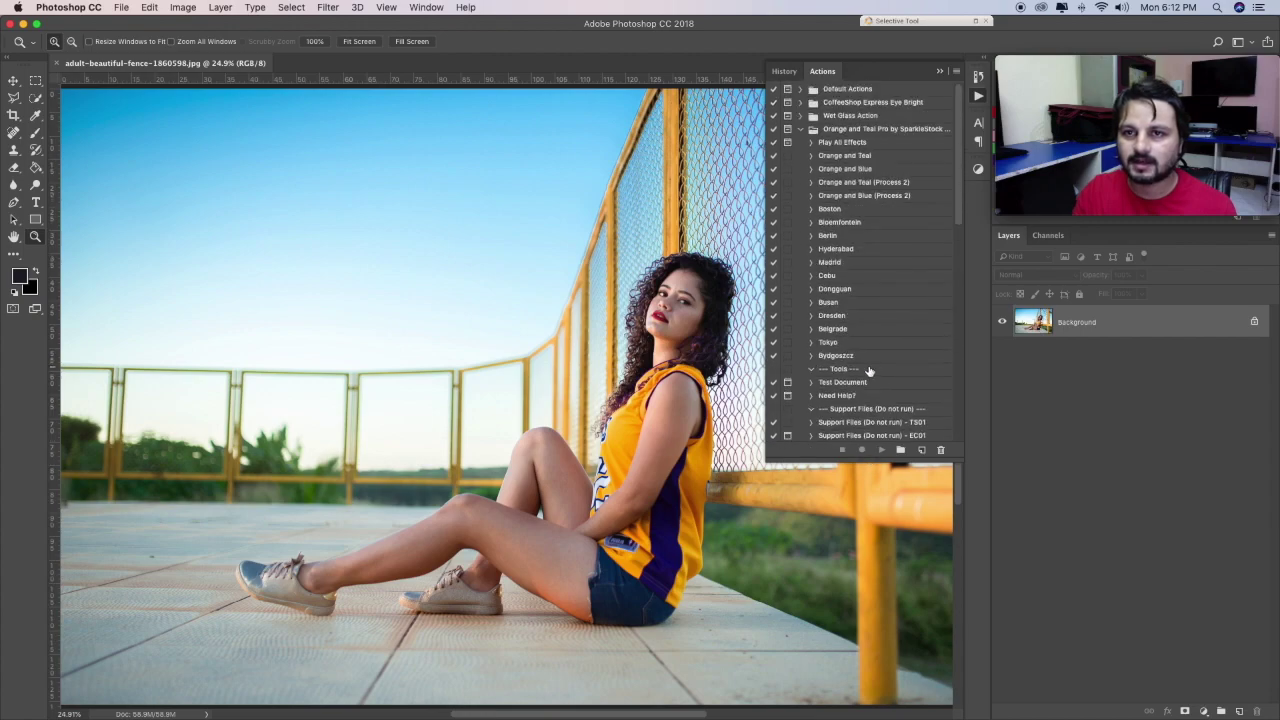
left_click(806, 129)
left_click(806, 142)
left_click(803, 156)
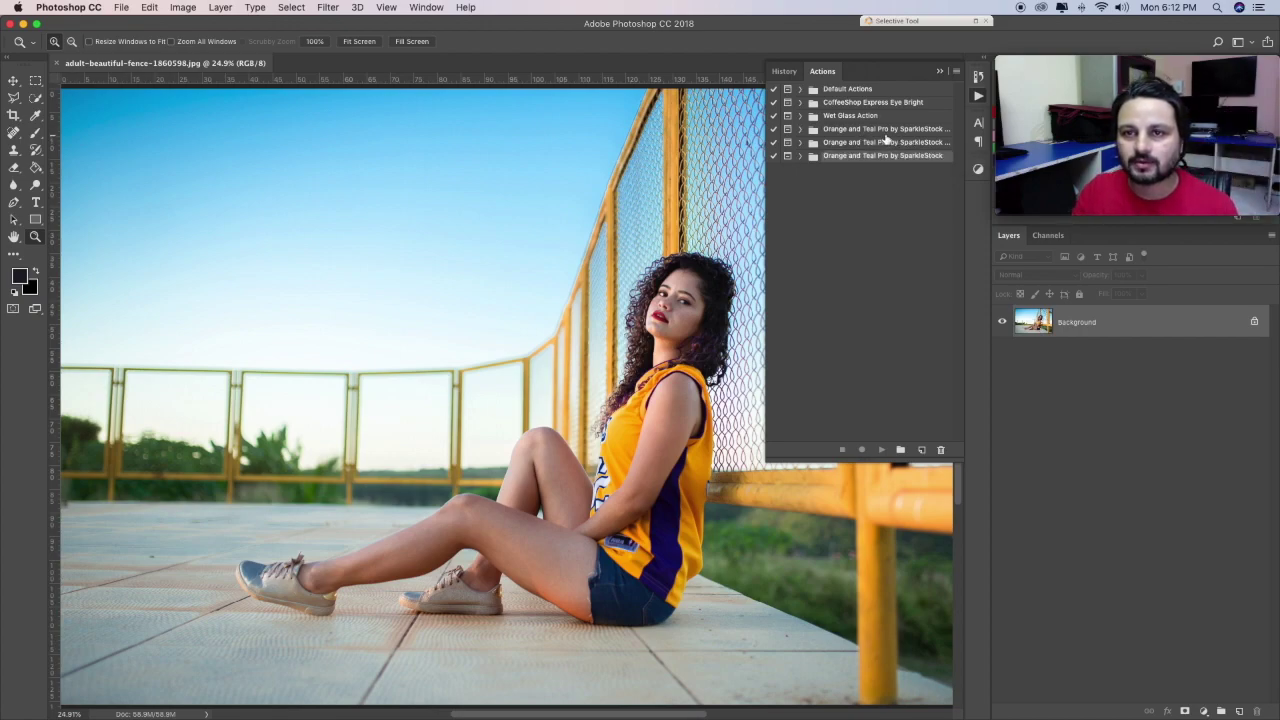
left_click(800, 130)
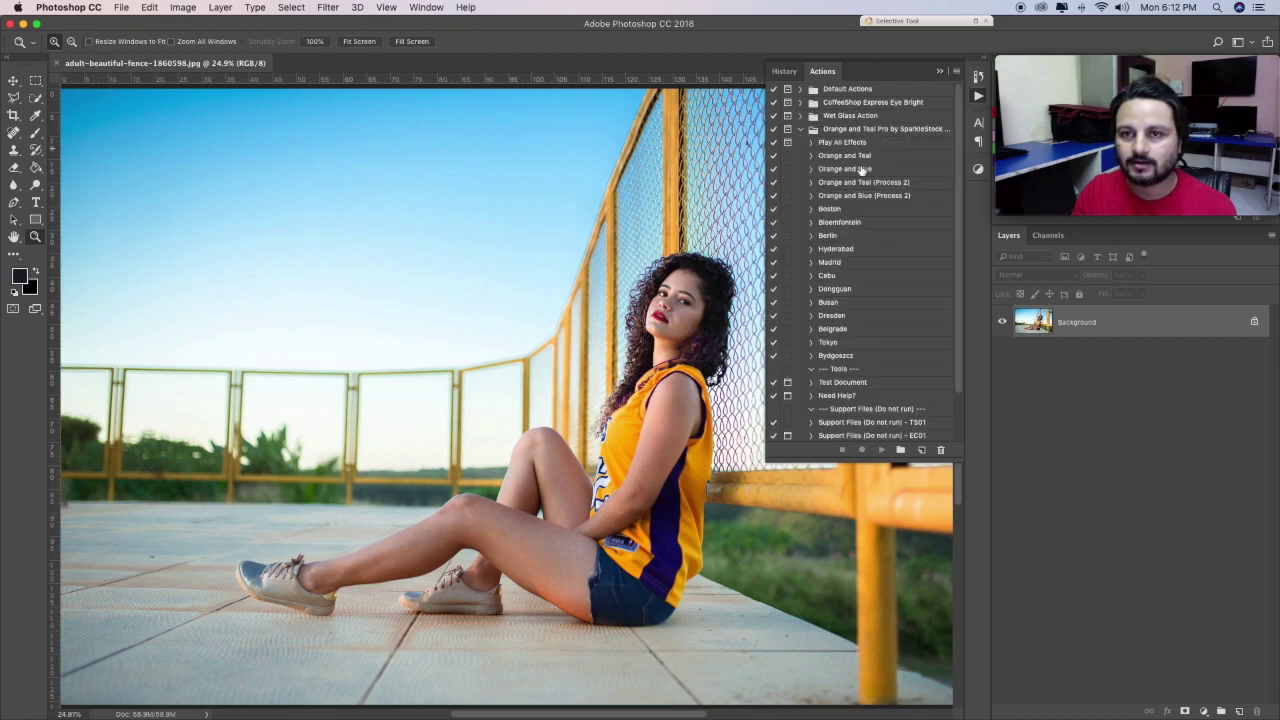
scroll(884, 273, "down", 3)
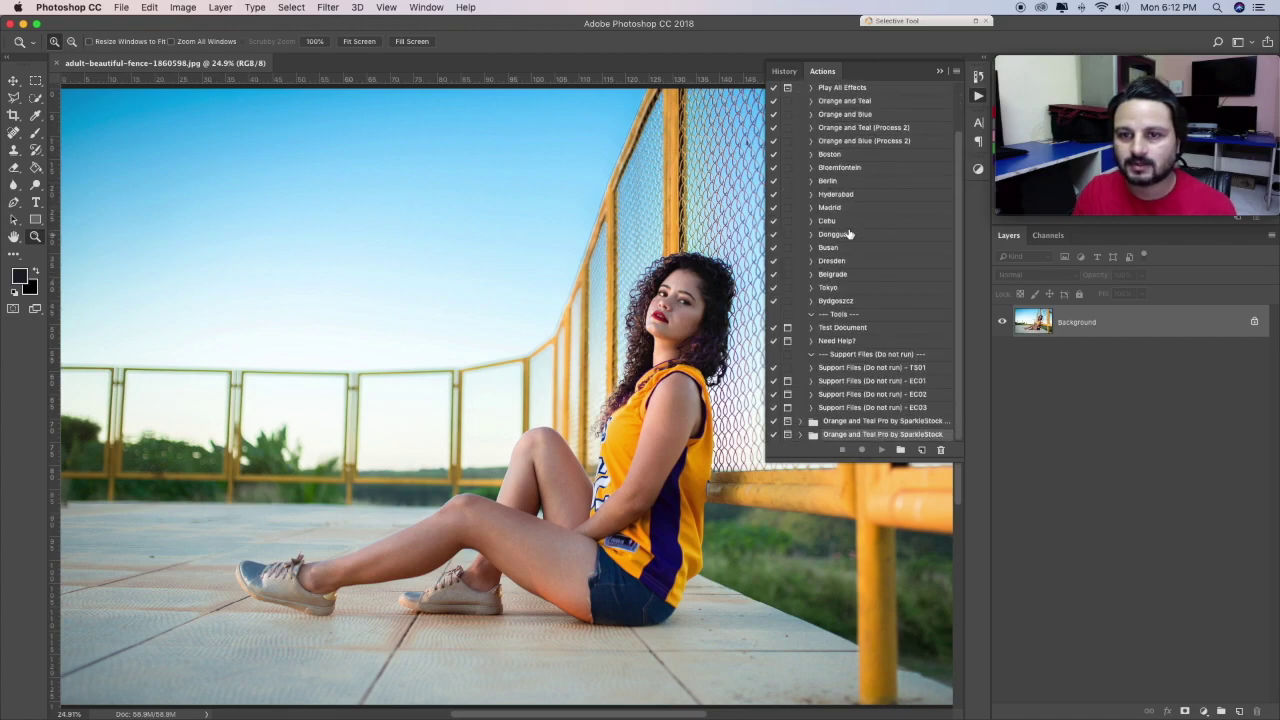
scroll(850, 236, "up", 3)
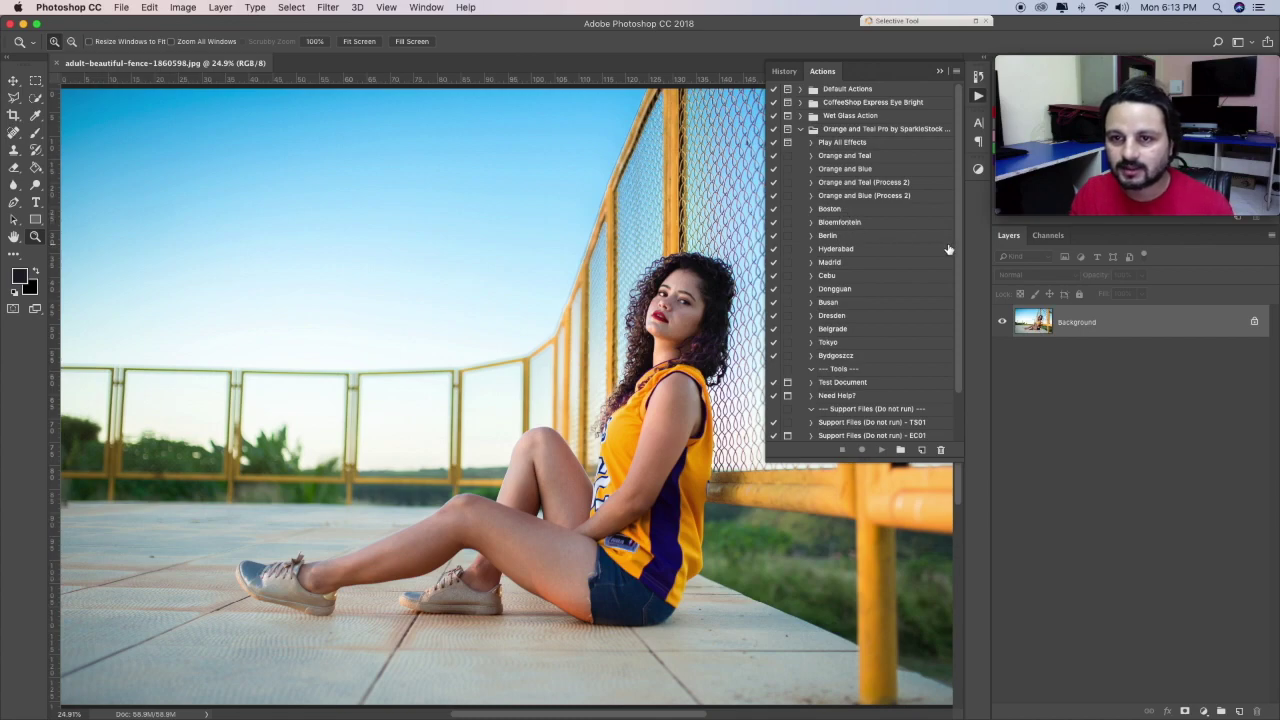
left_click(865, 157)
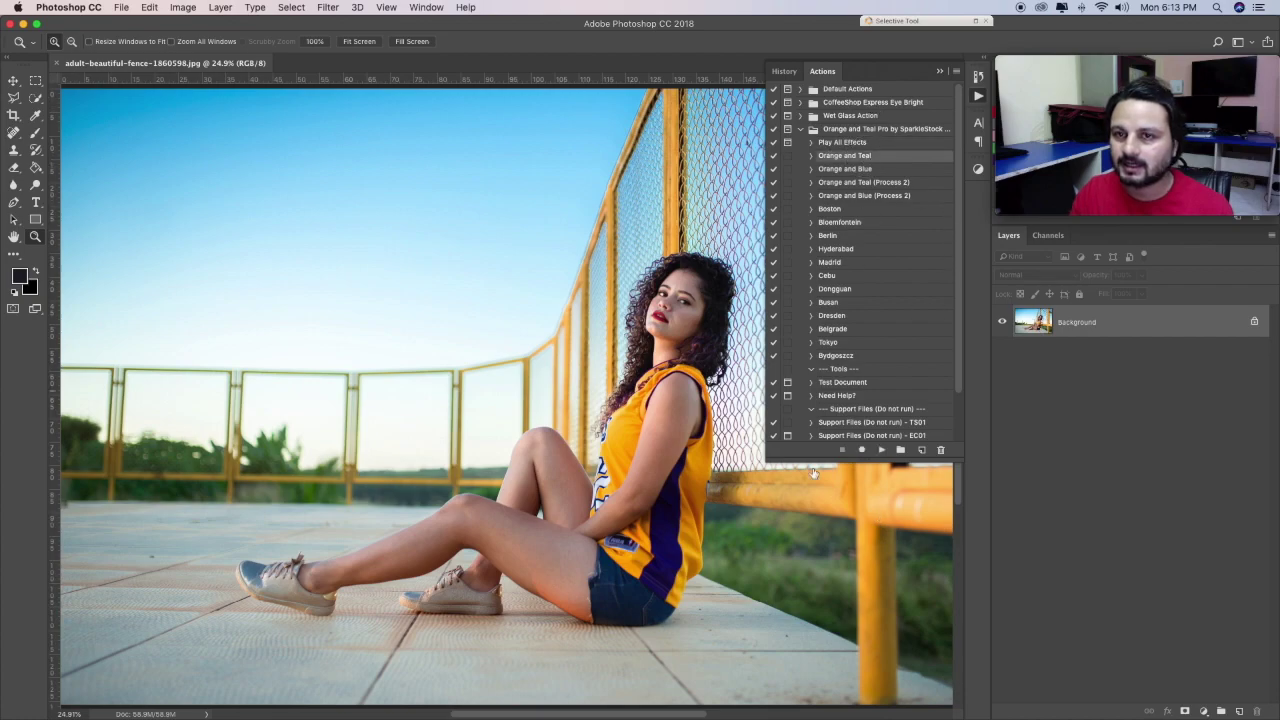
left_click(880, 451)
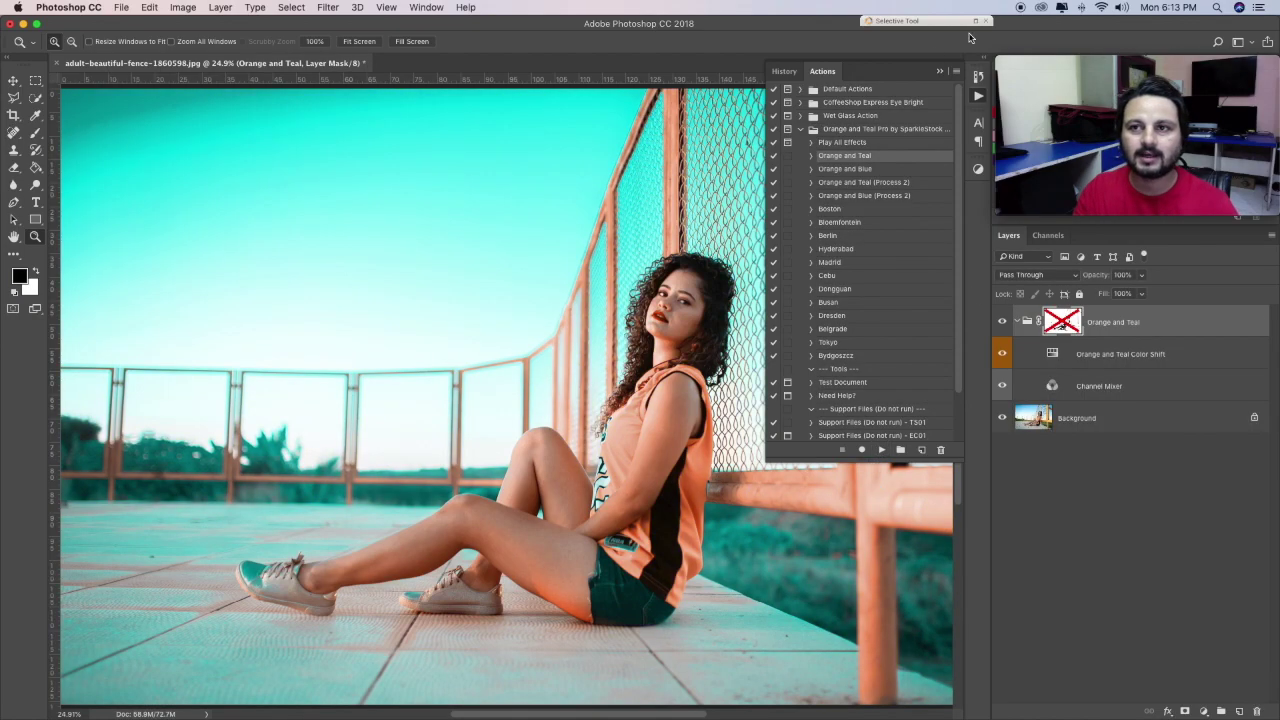
left_click(942, 72)
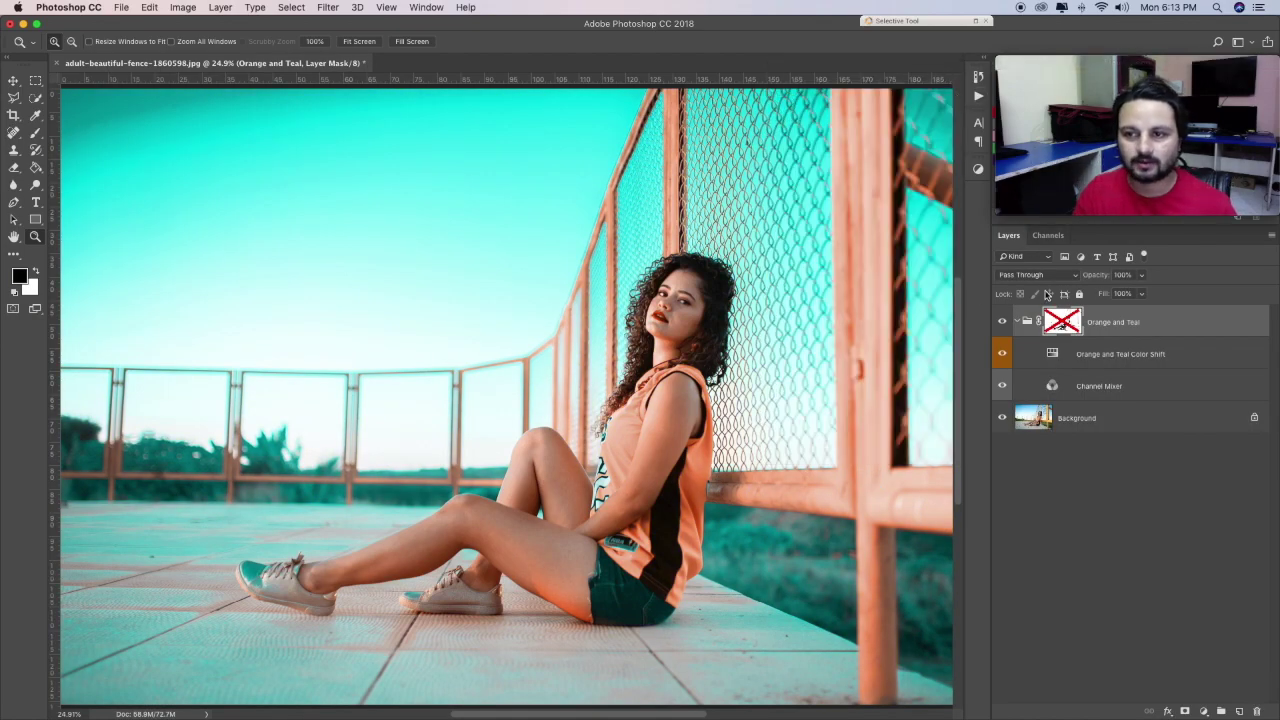
left_click(1003, 321)
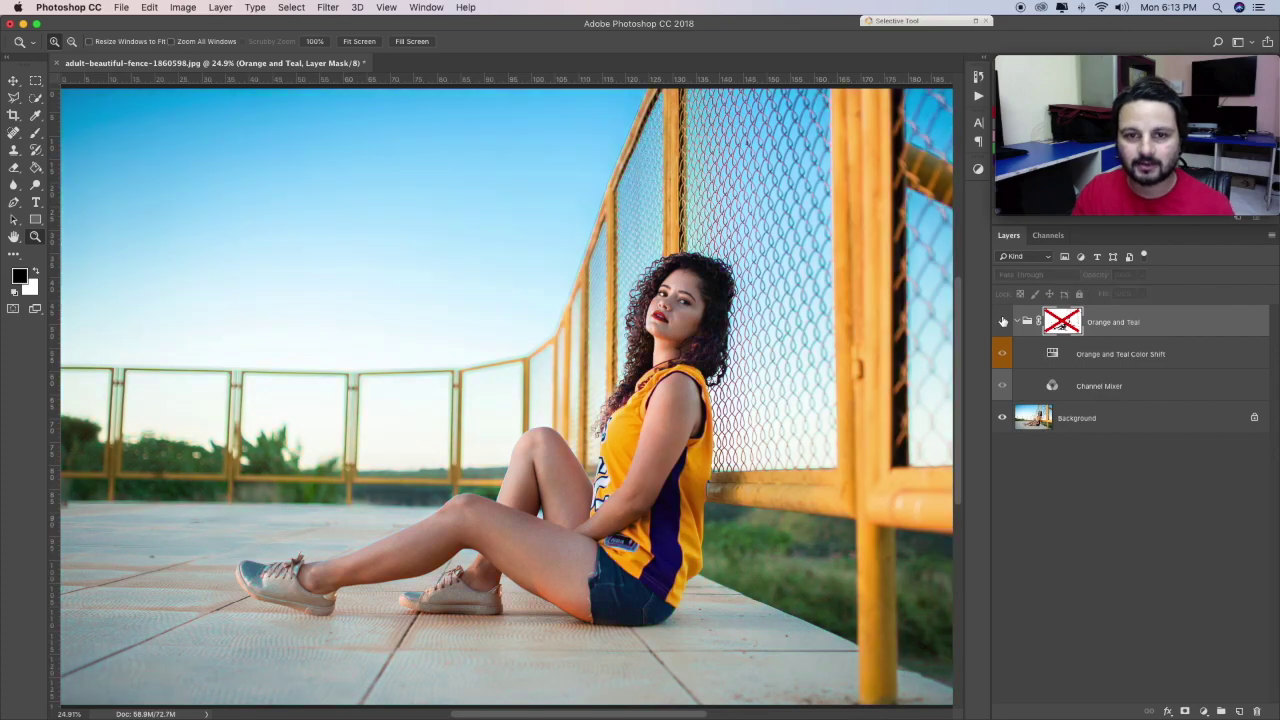
left_click(1003, 321)
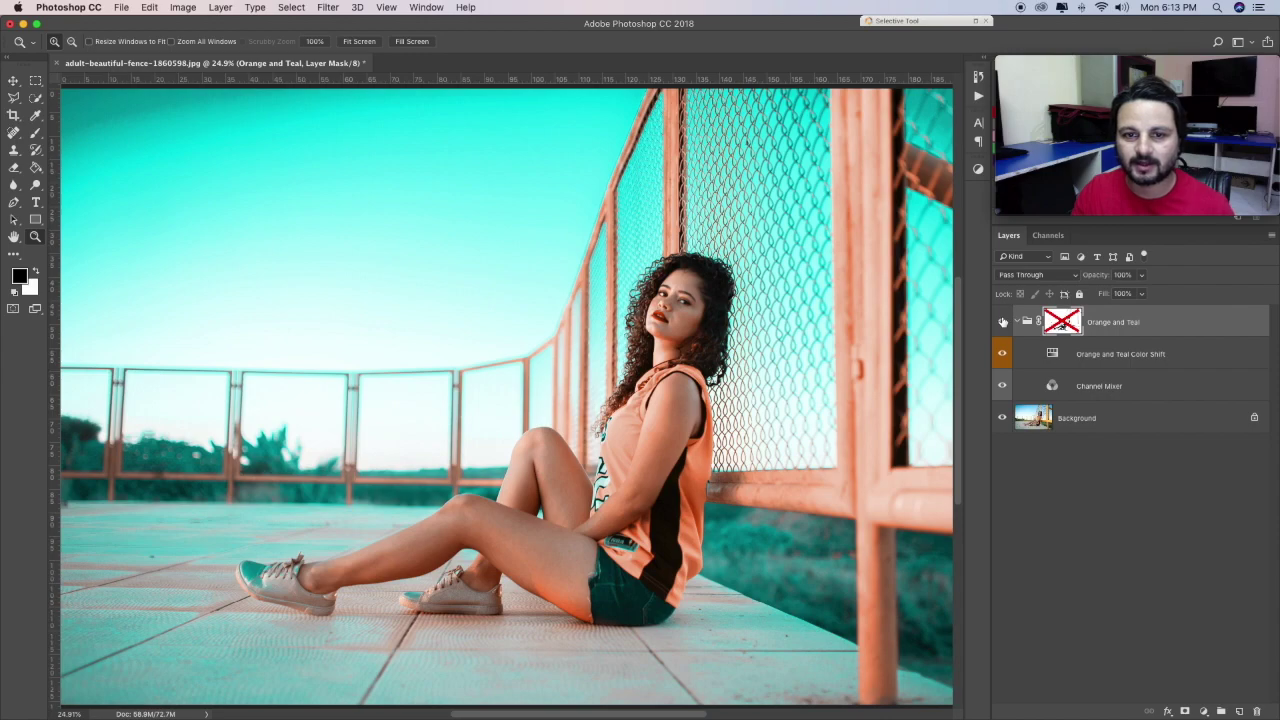
left_click(1003, 321)
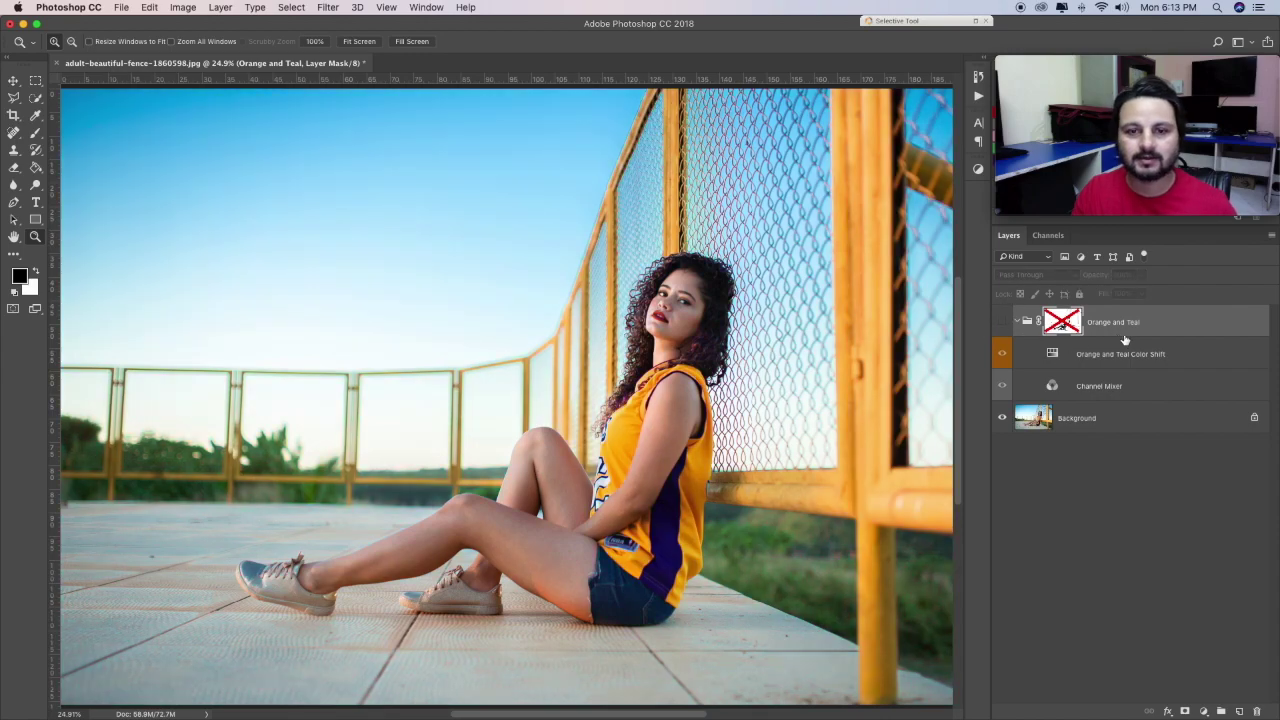
left_click(1003, 321)
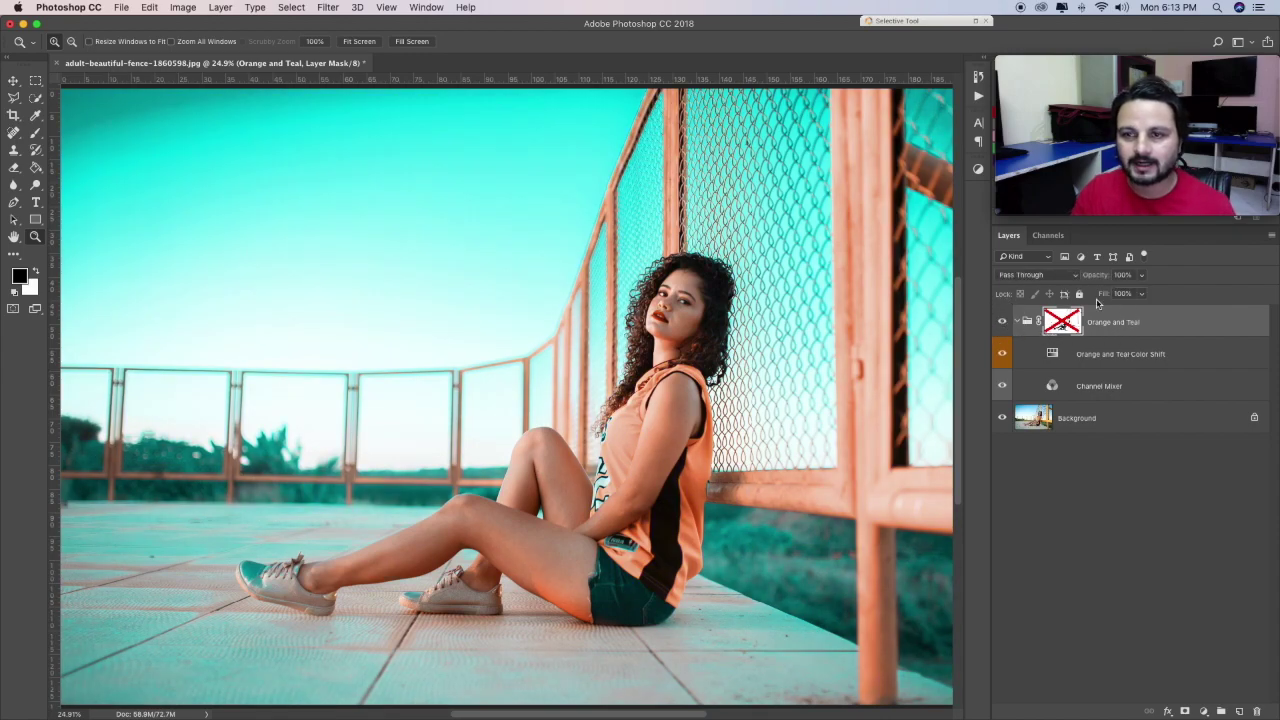
key("Delete")
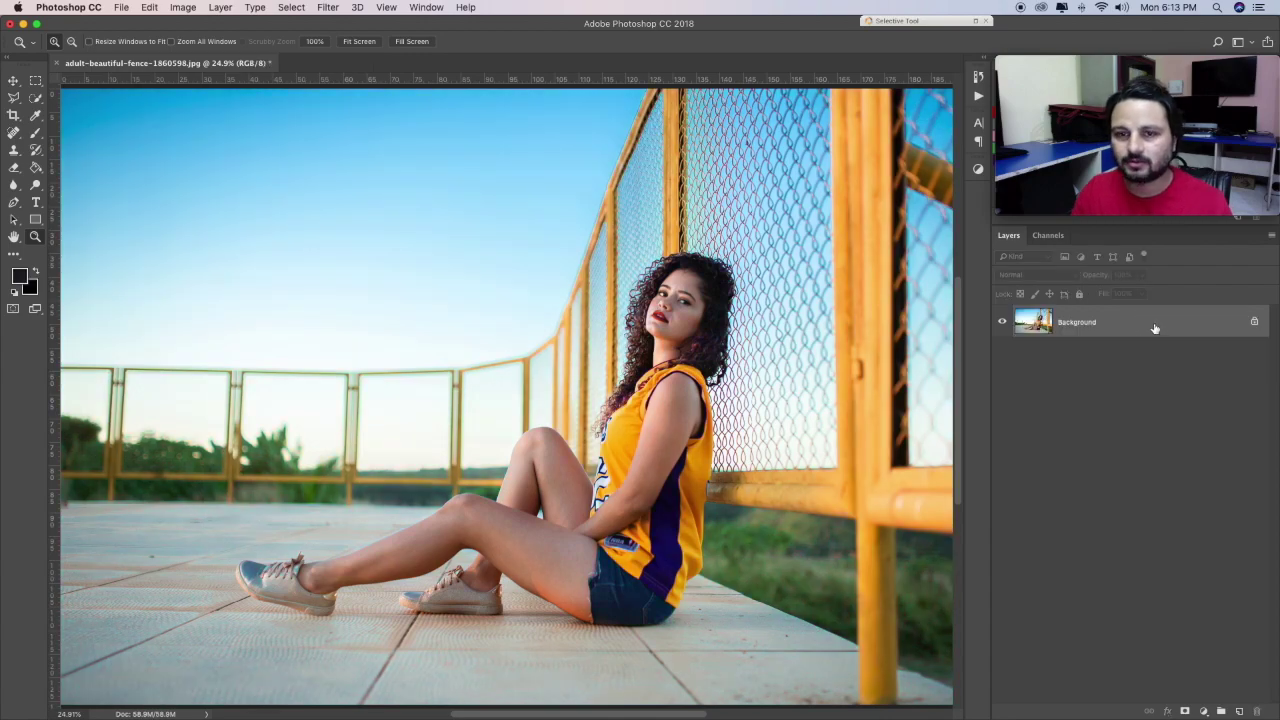
left_click(978, 97)
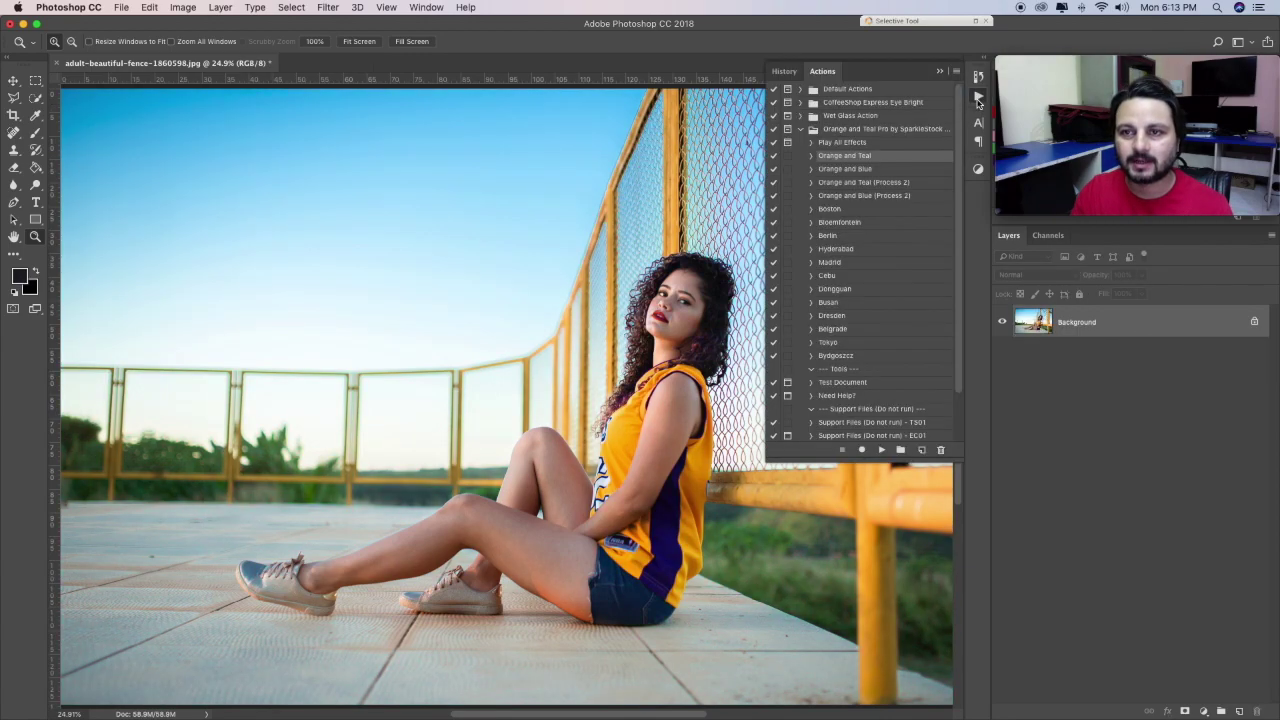
Try the Orange and Blue look, delete its layer group, and collapse the Orange and Teal Pro set
left_click(850, 170)
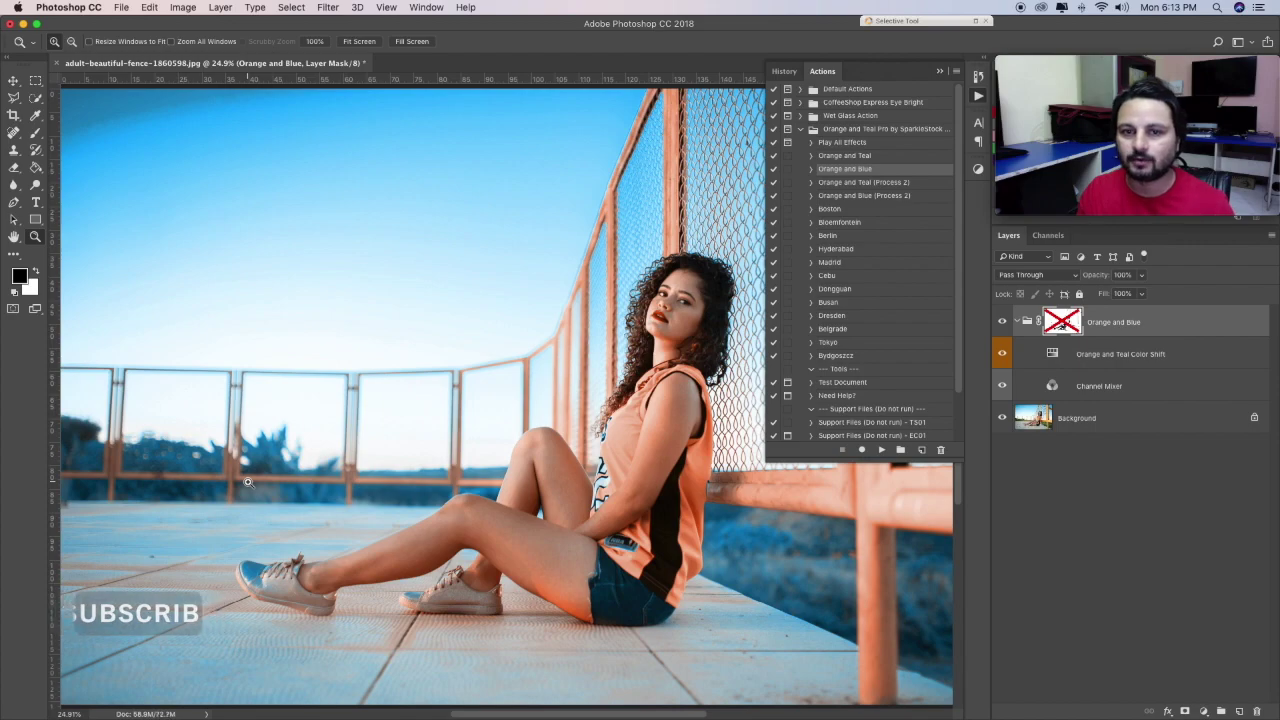
key("BackSpace")
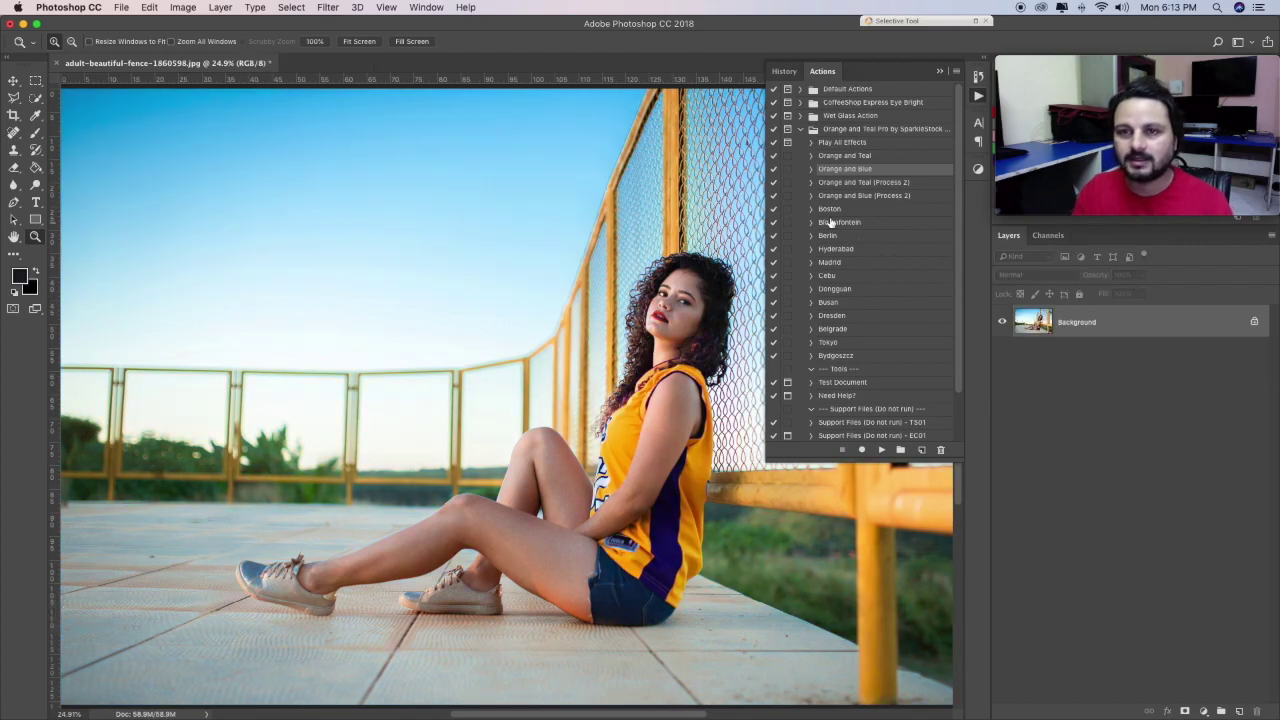
left_click(801, 130)
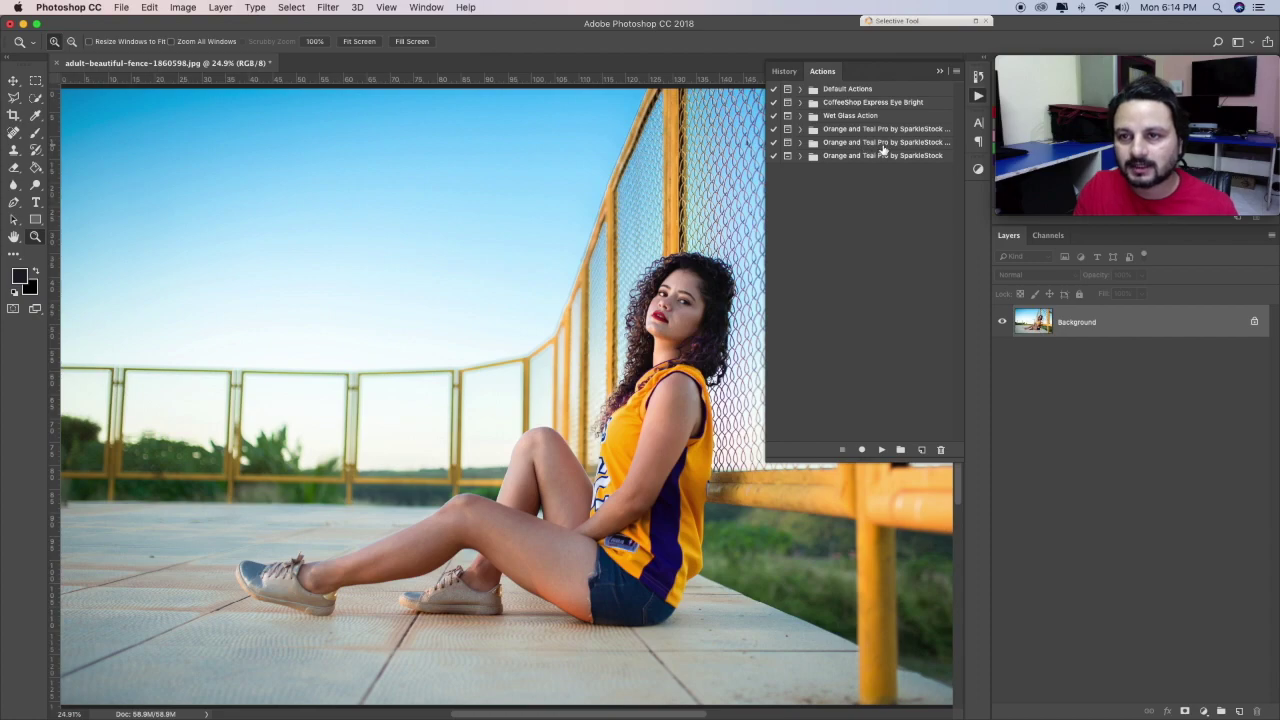
Play Madrid from the second Orange and Teal Pro set, then delete its Tone, Color Shift and Channel Mixer layers
left_click(800, 143)
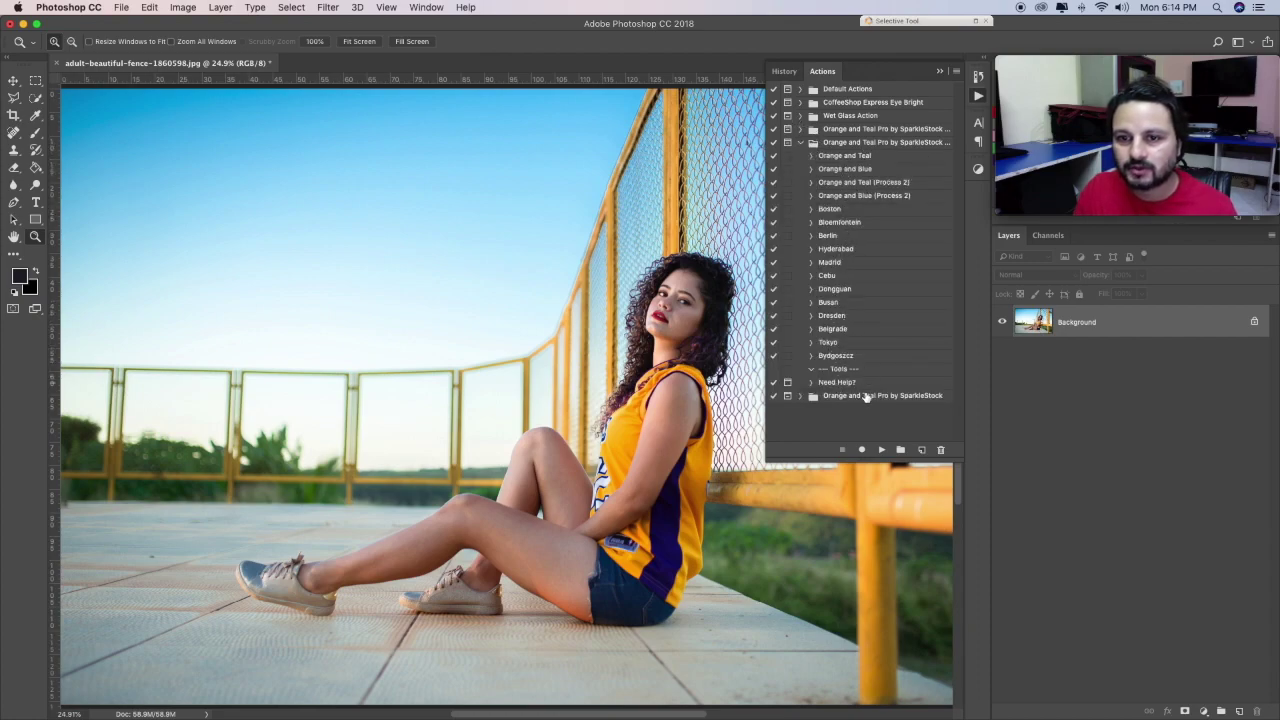
left_click(850, 262)
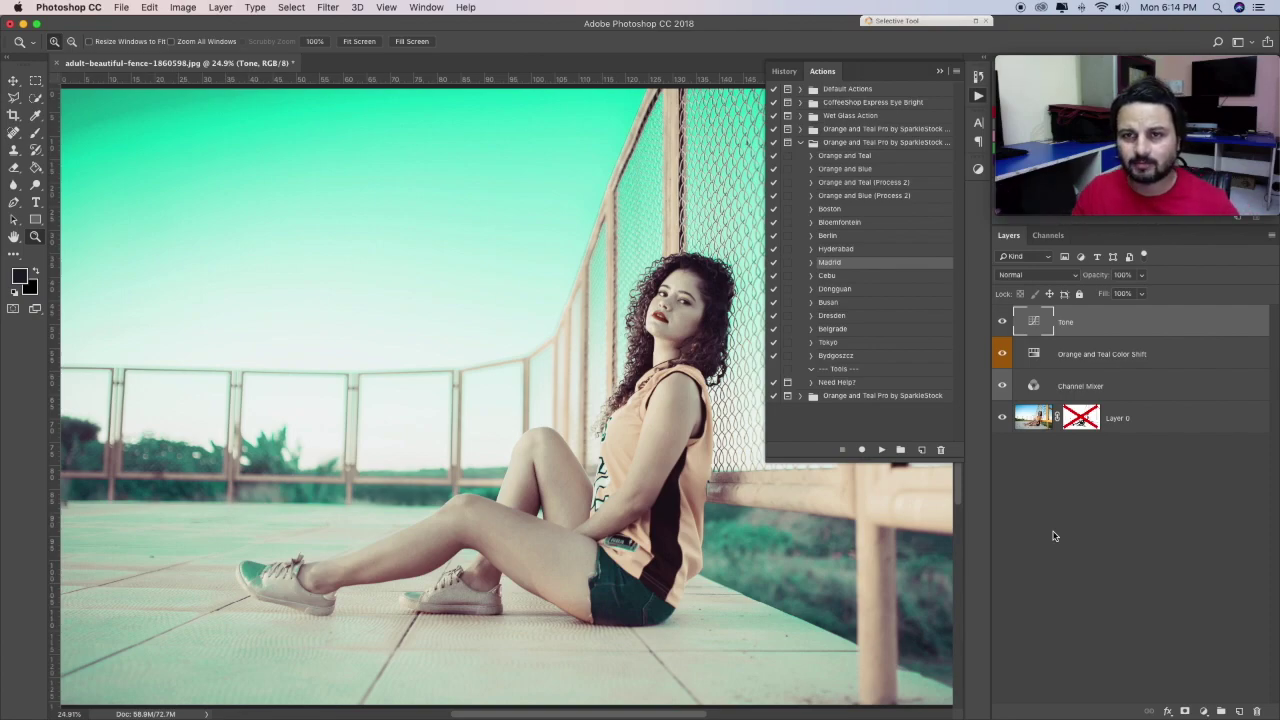
left_click(800, 143)
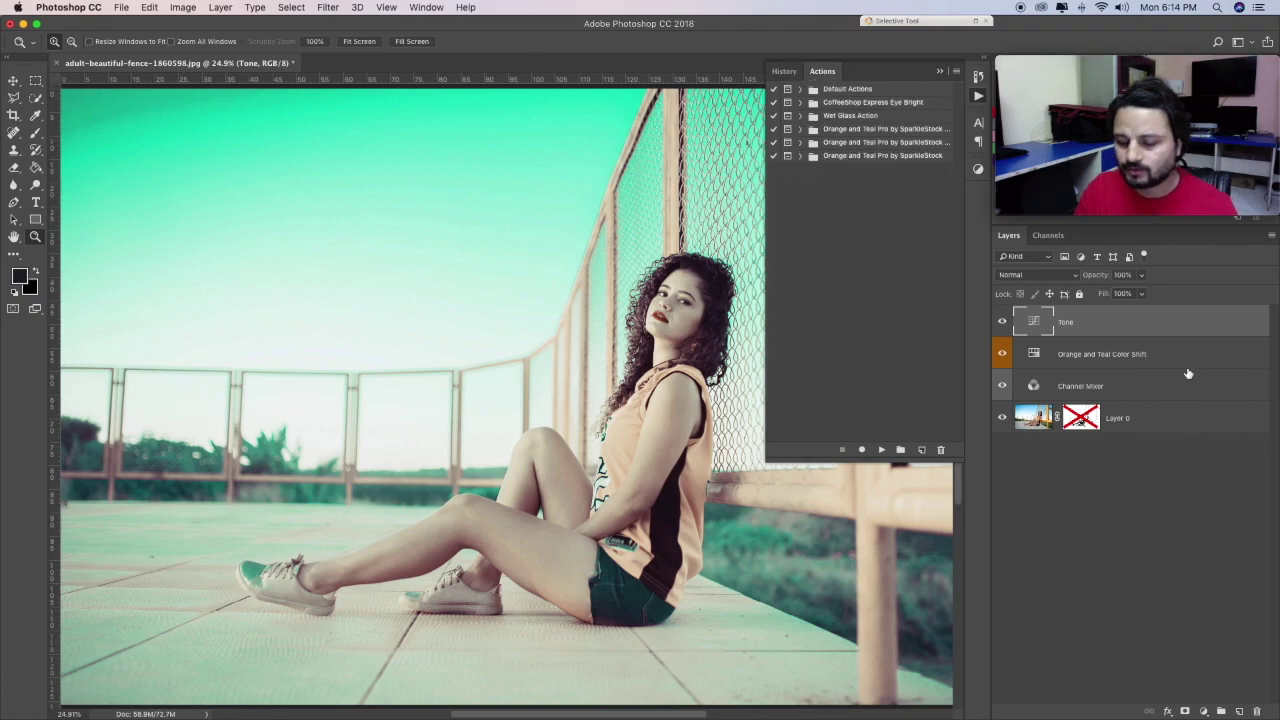
key("BackSpace")
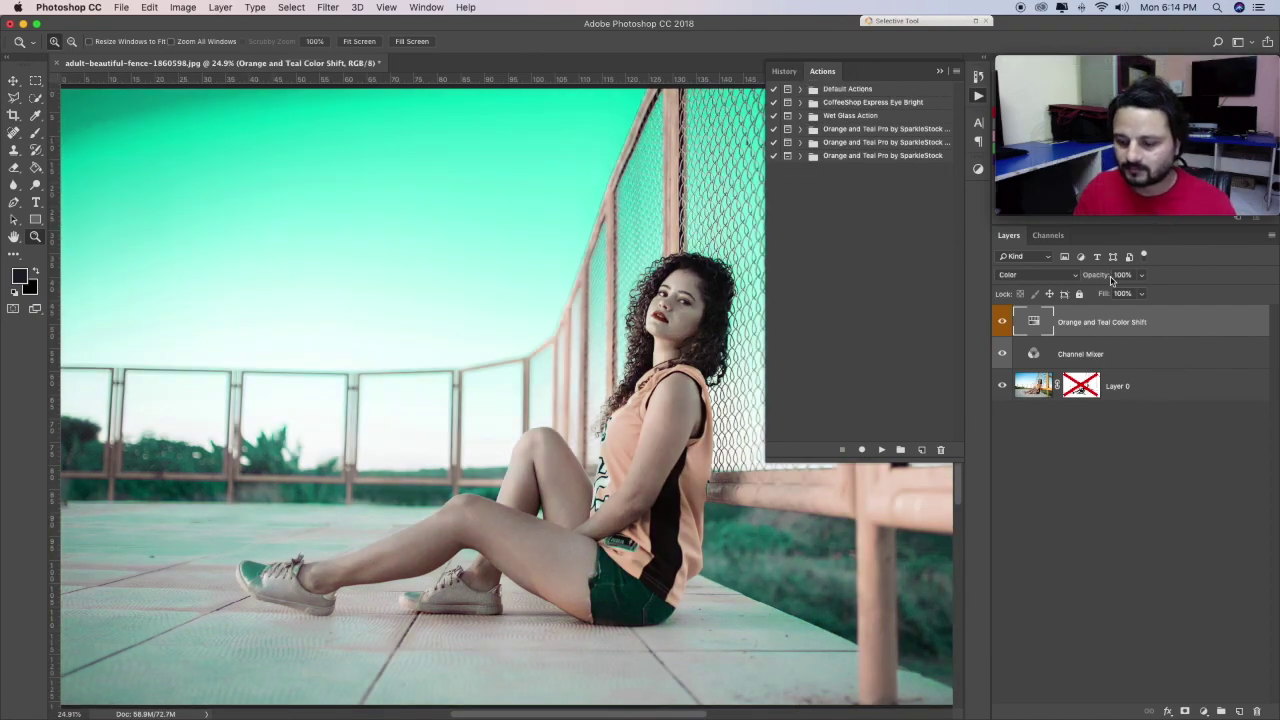
key("BackSpace")
key("BackSpace")
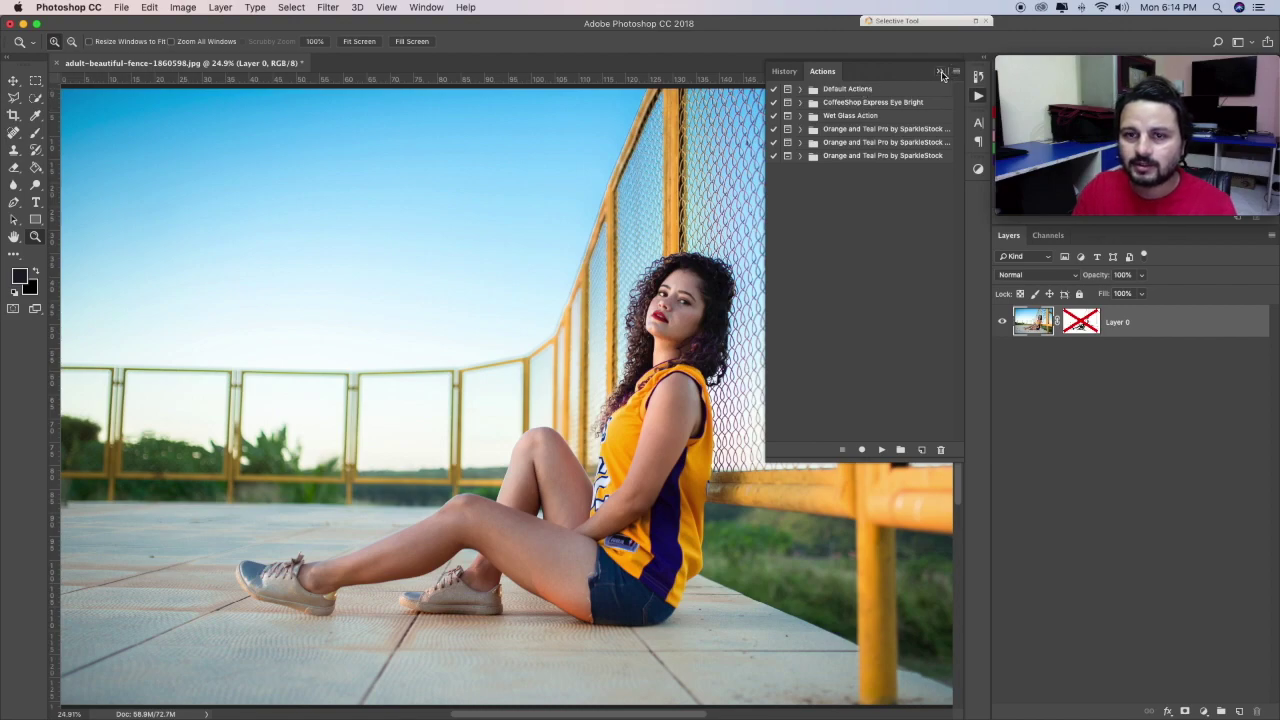
Apply the Orange and Teal action from the Orange and Teal Pro set, then hide the Actions panel
left_click(940, 73)
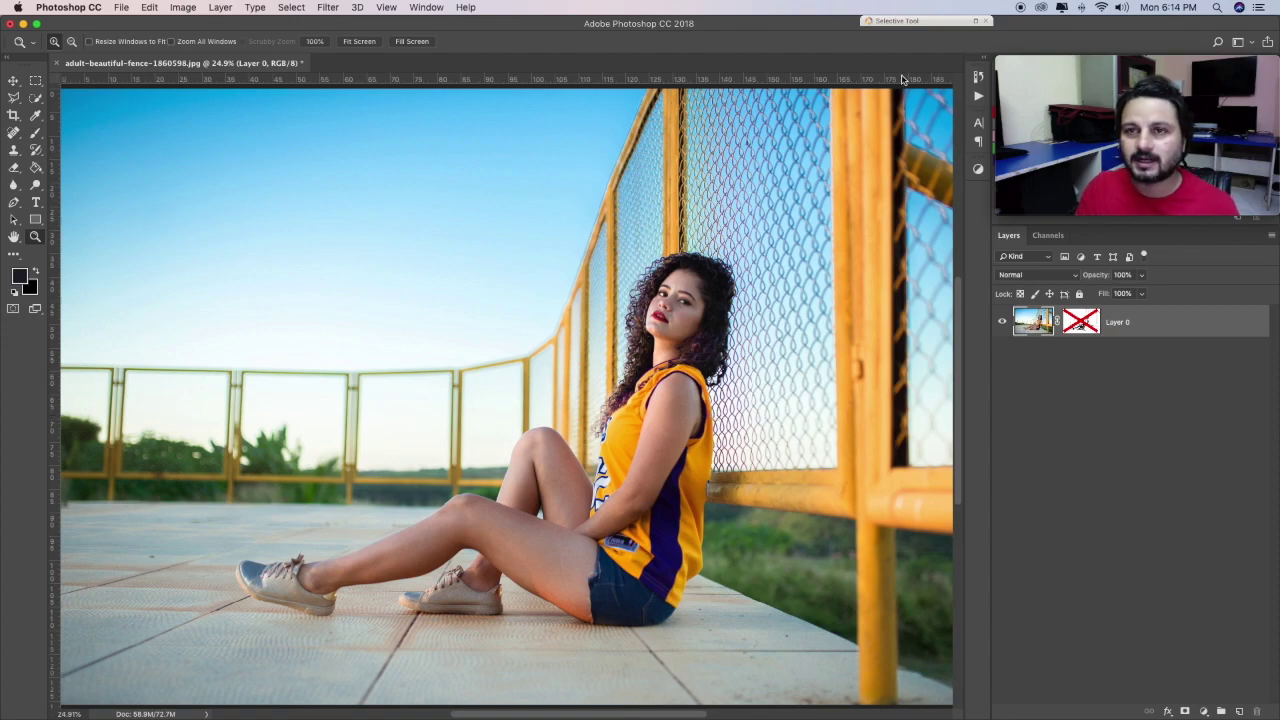
left_click(978, 96)
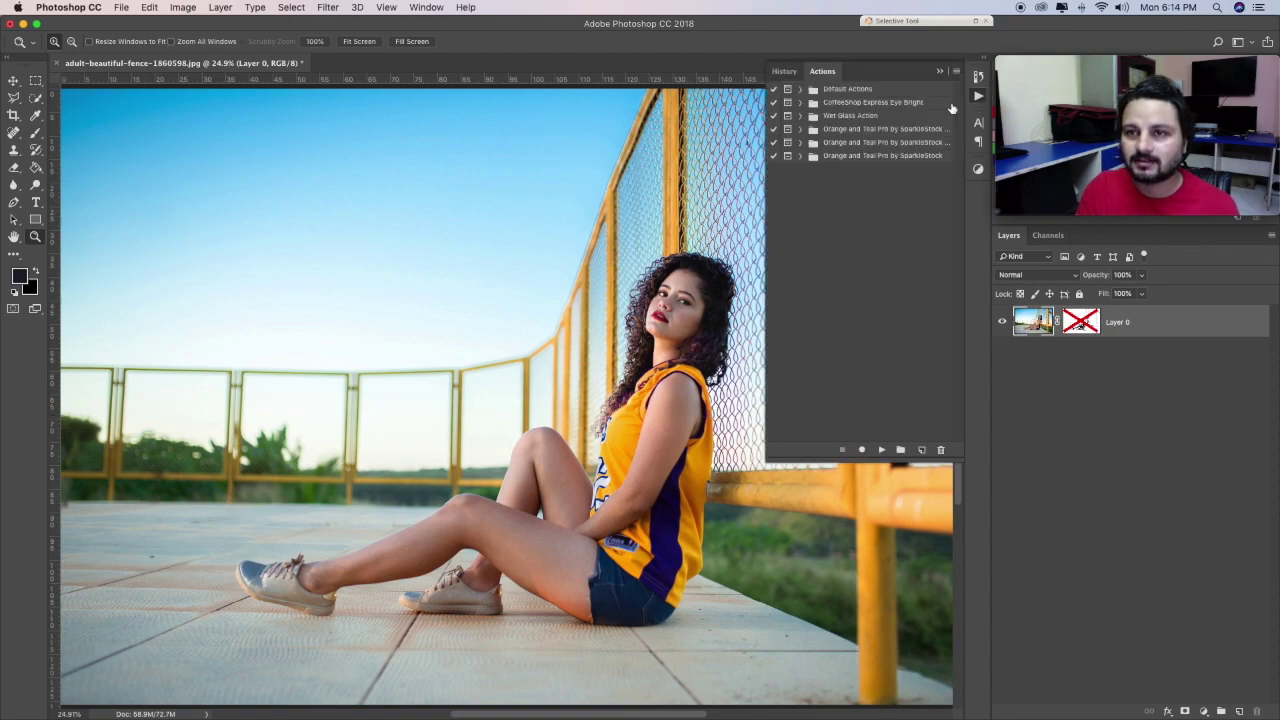
left_click(801, 130)
left_click(885, 157)
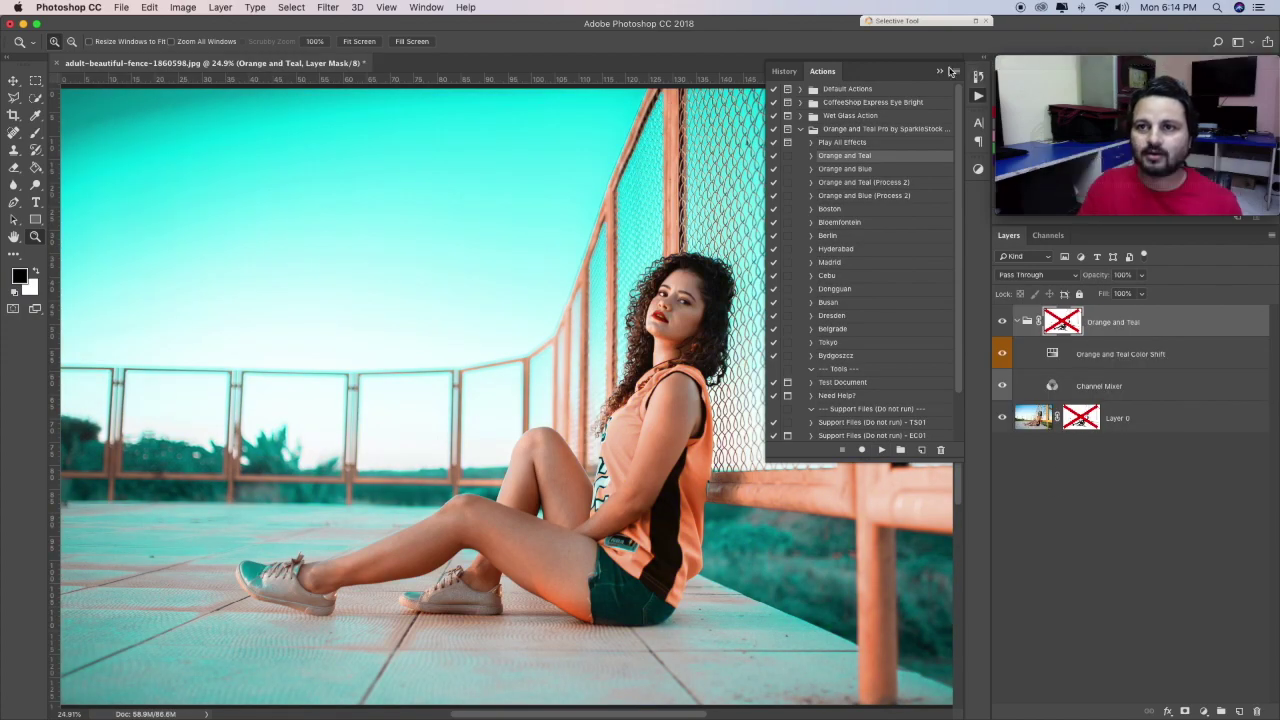
left_click(940, 72)
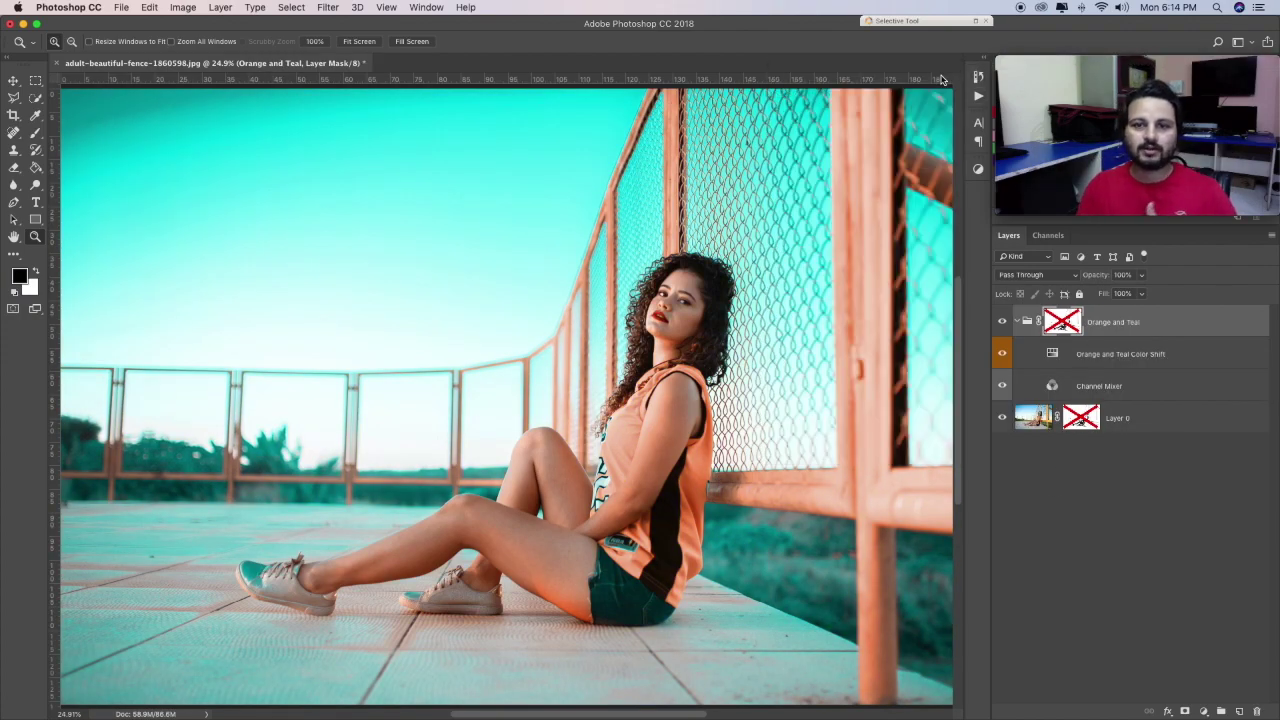